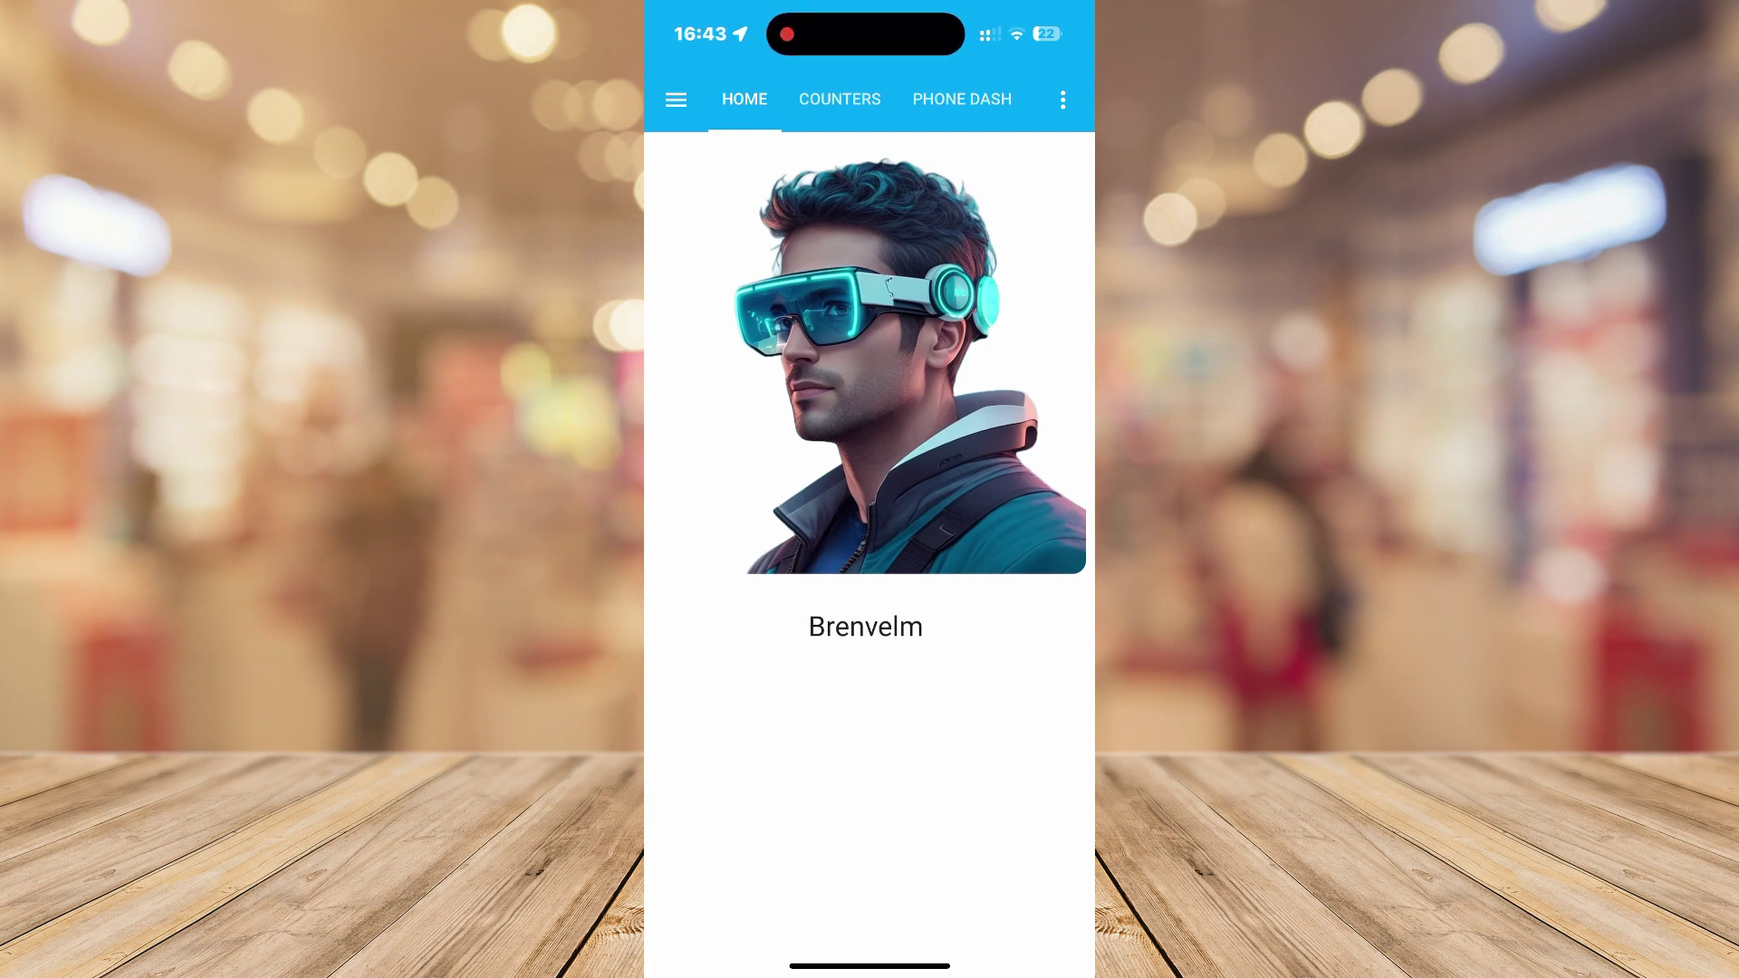
Step: Go to Settings > Companion App > Actions and scroll down to HomeAction and AwayAction
{"action": "left_click", "coordinate": [676, 99]}
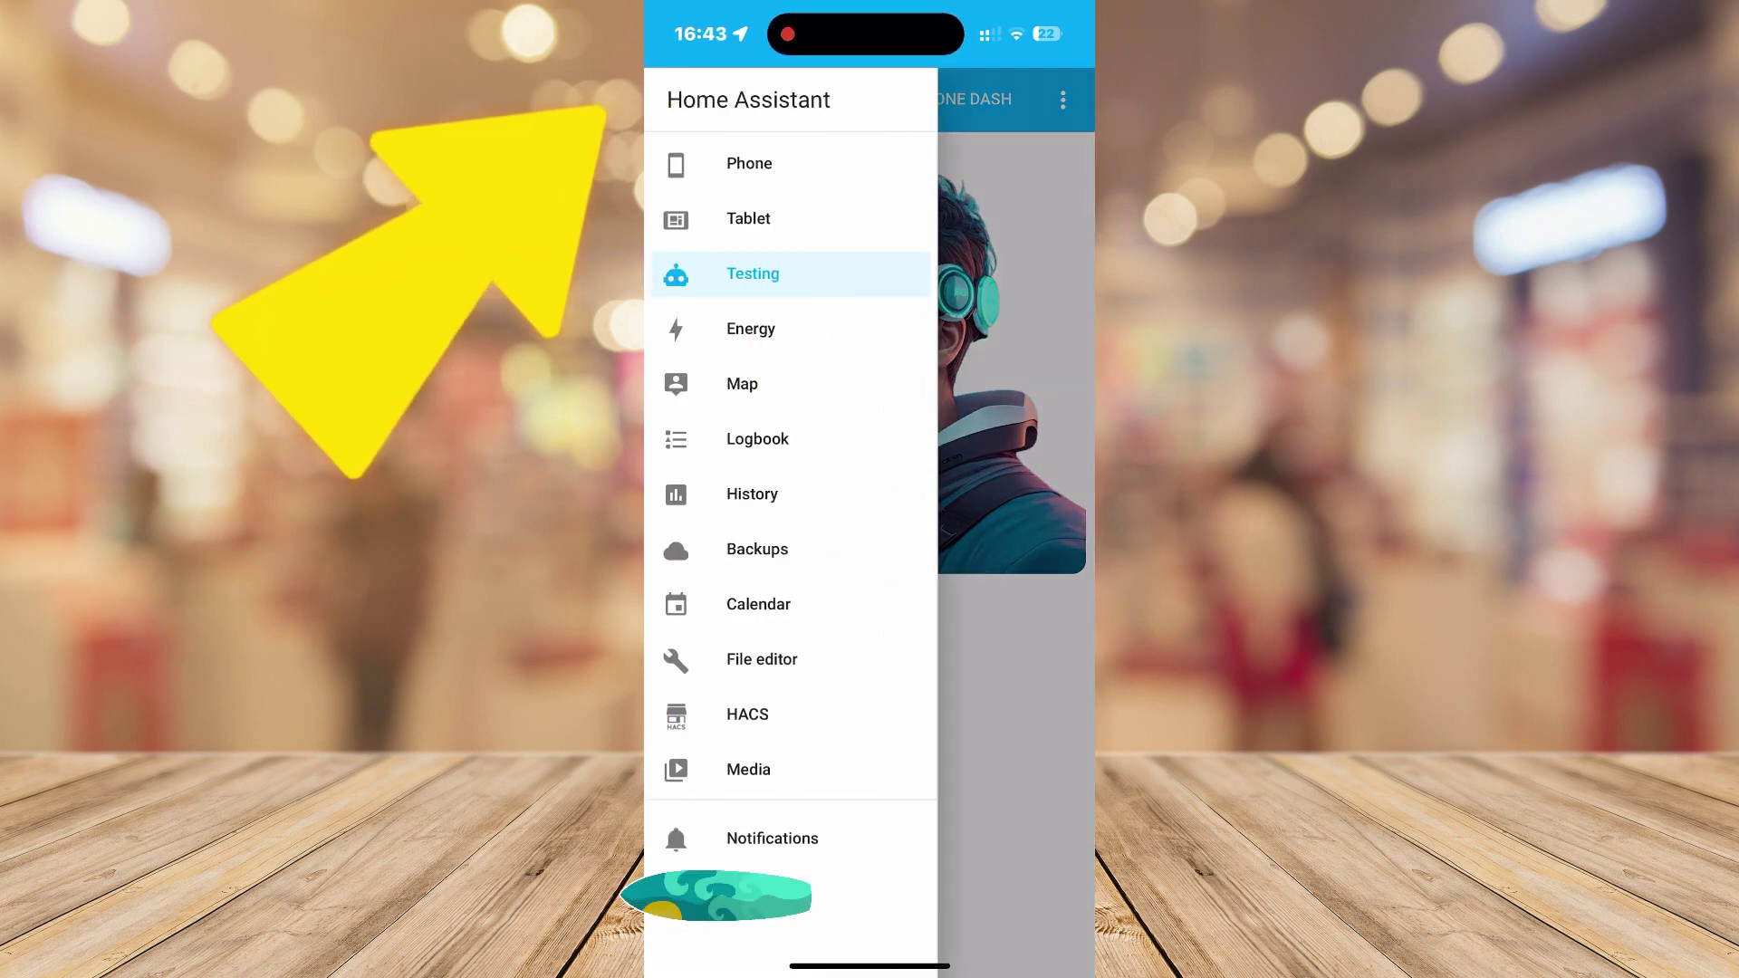
{"action": "scroll", "coordinate": [790, 453], "scroll_direction": "down", "scroll_amount": 5}
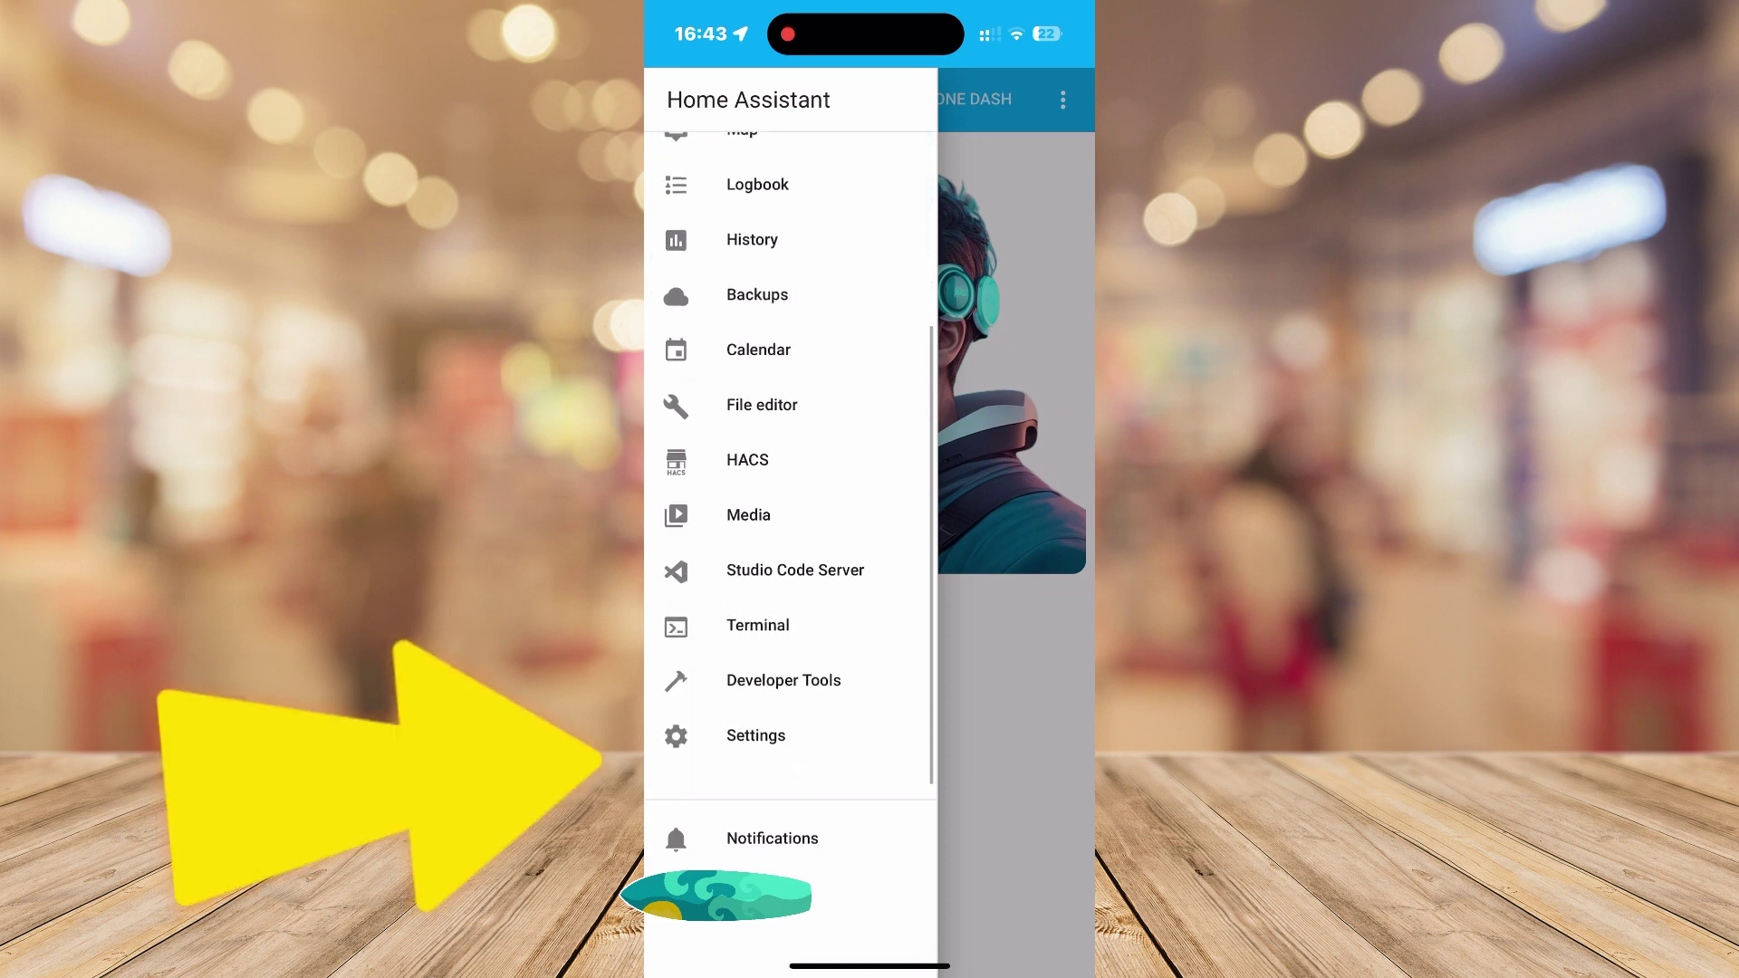
{"action": "left_click", "coordinate": [755, 735]}
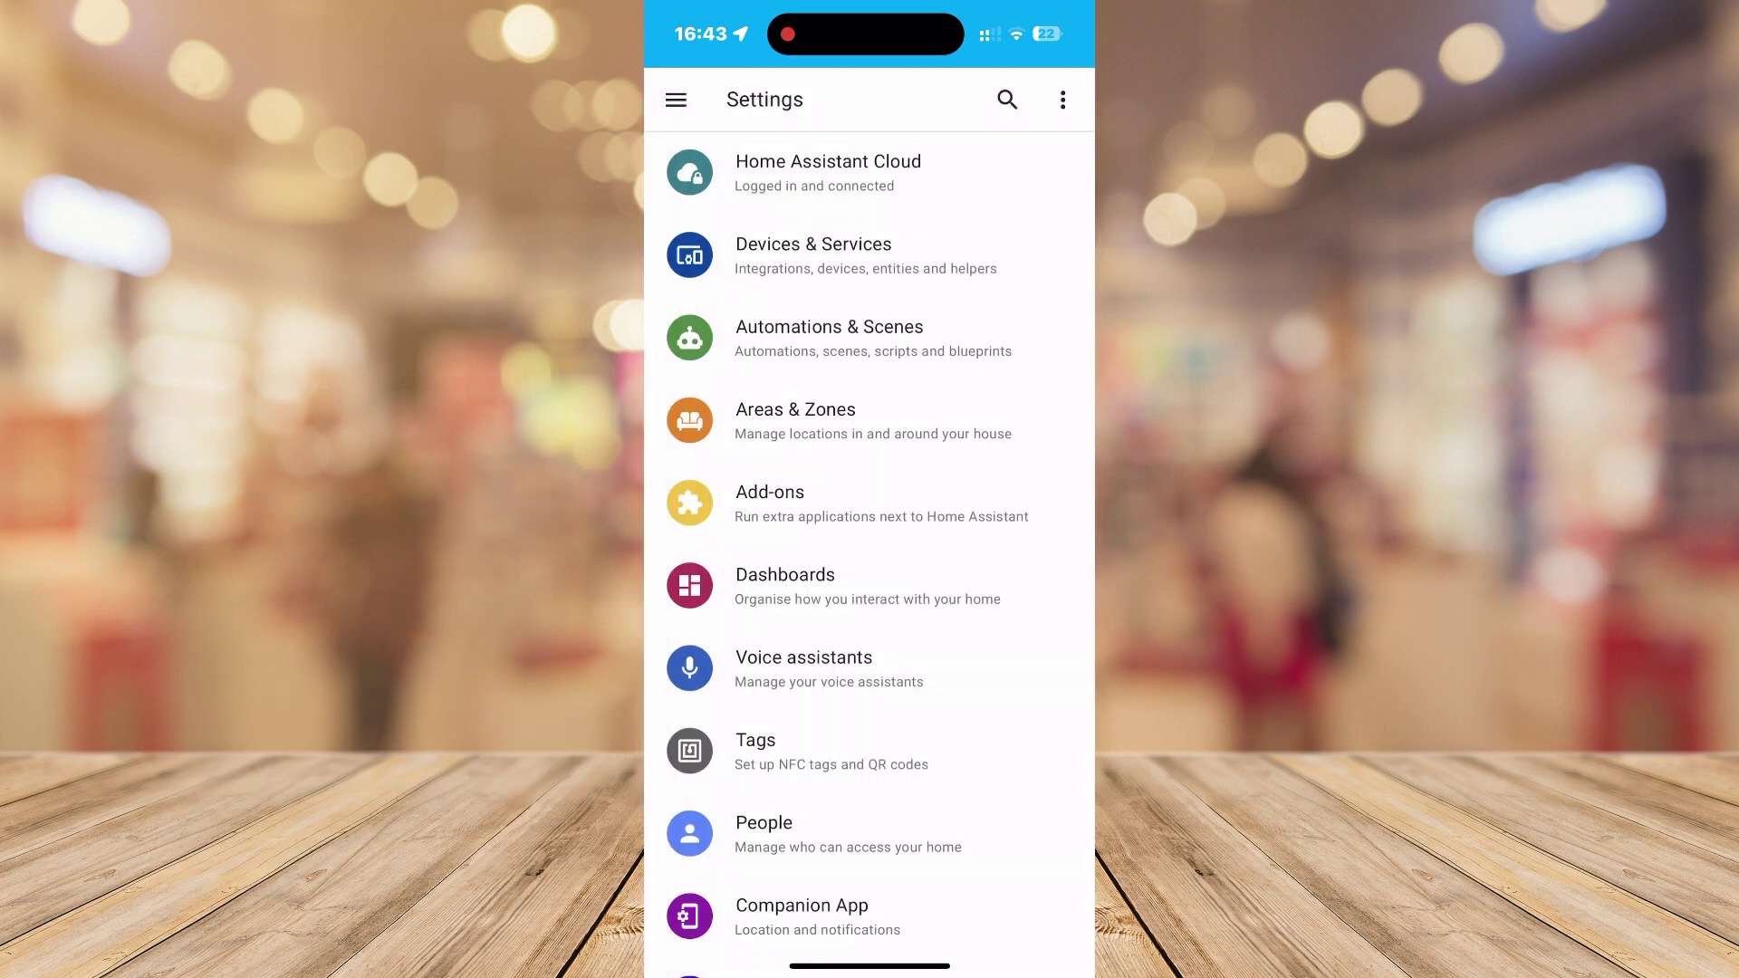
{"action": "scroll", "coordinate": [847, 833], "scroll_direction": "down", "scroll_amount": 3}
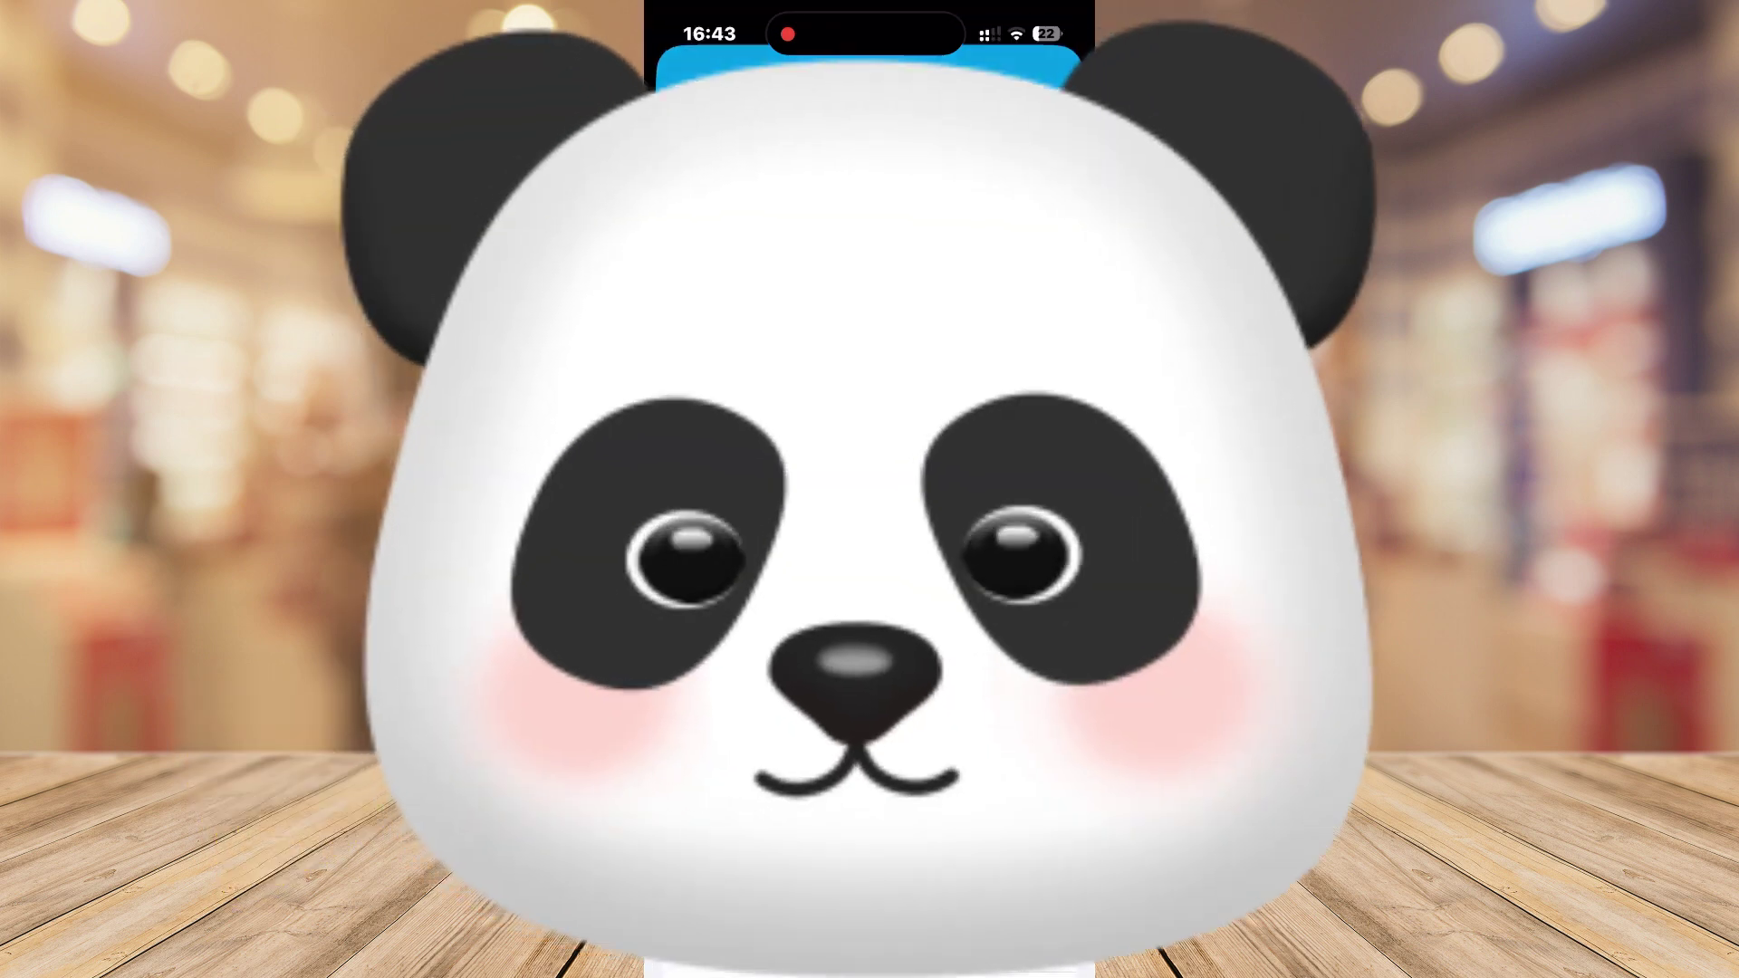
{"action": "left_click", "coordinate": [802, 652]}
{"action": "left_click", "coordinate": [761, 544]}
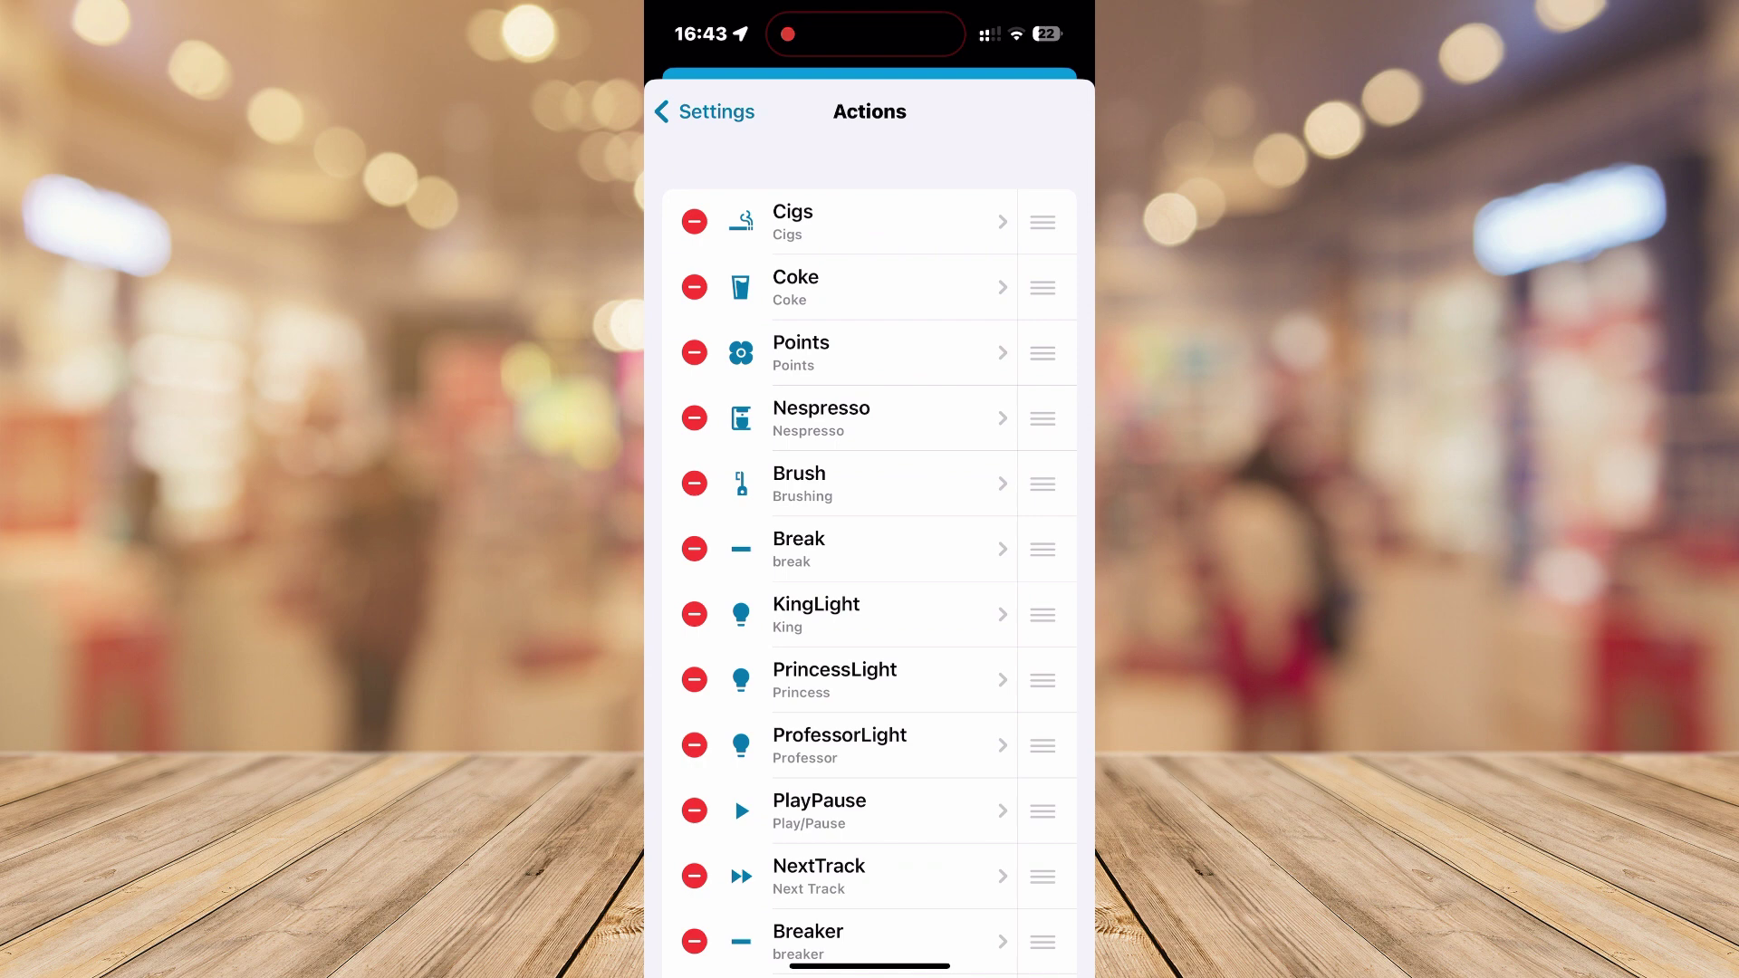
{"action": "scroll", "coordinate": [869, 544], "scroll_direction": "down", "scroll_amount": 4}
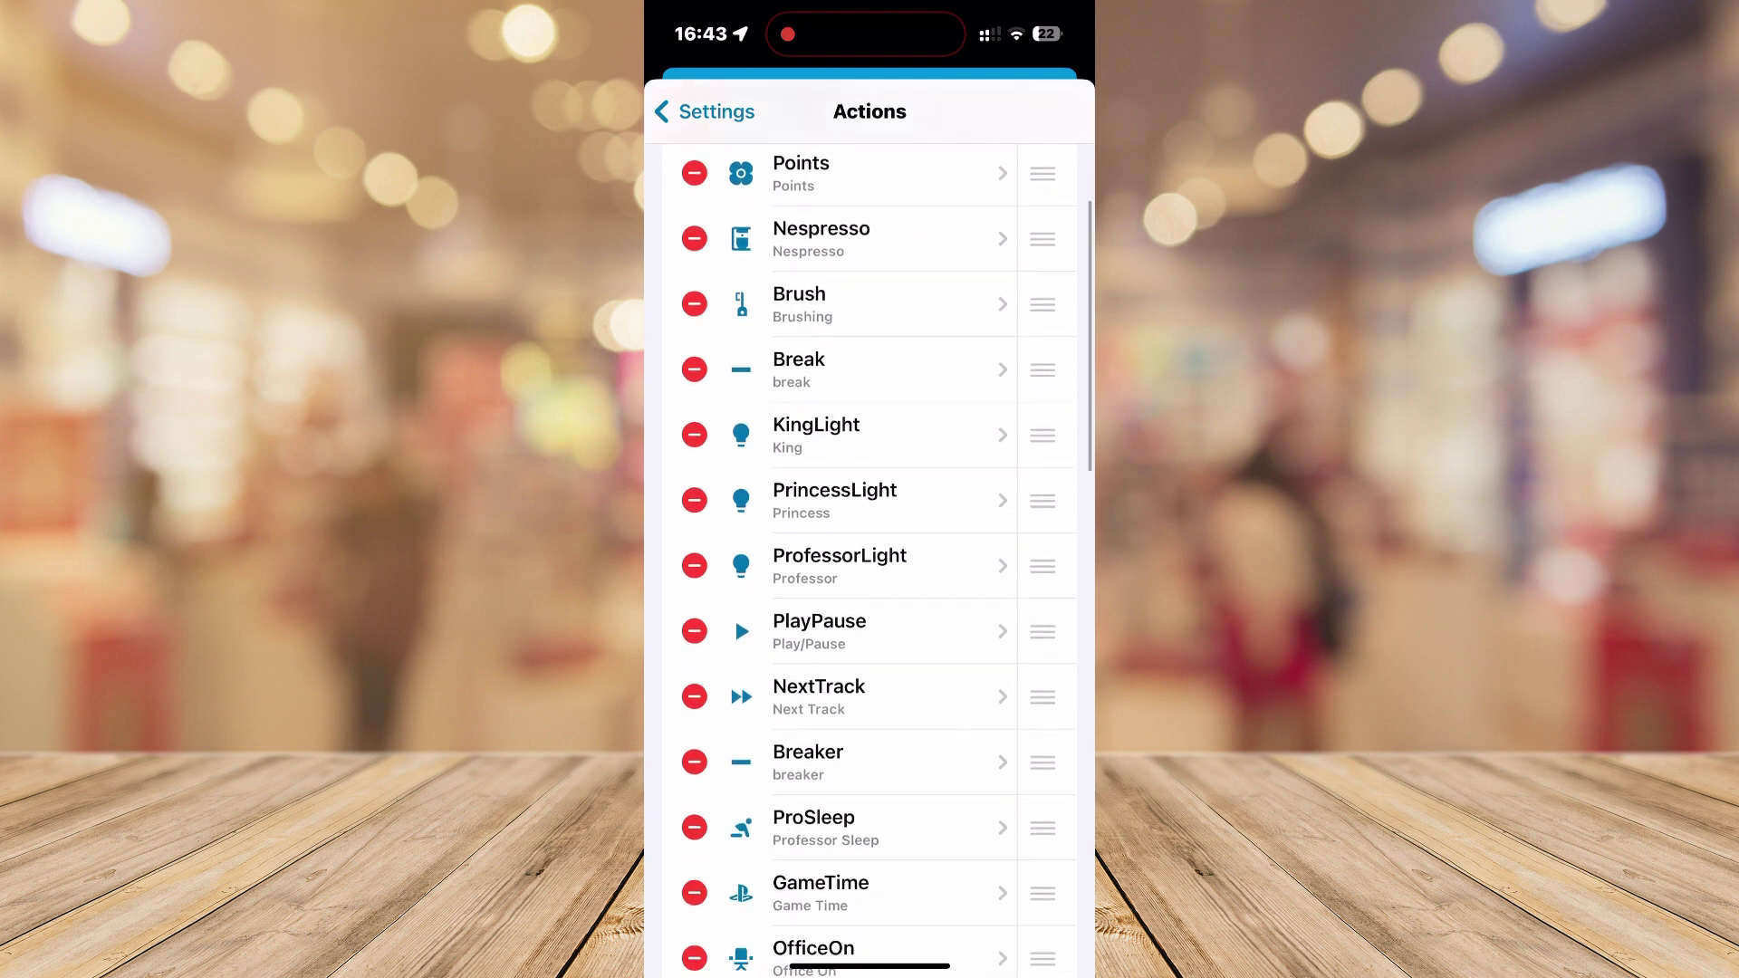
{"action": "scroll", "coordinate": [869, 543], "scroll_direction": "down", "scroll_amount": 2}
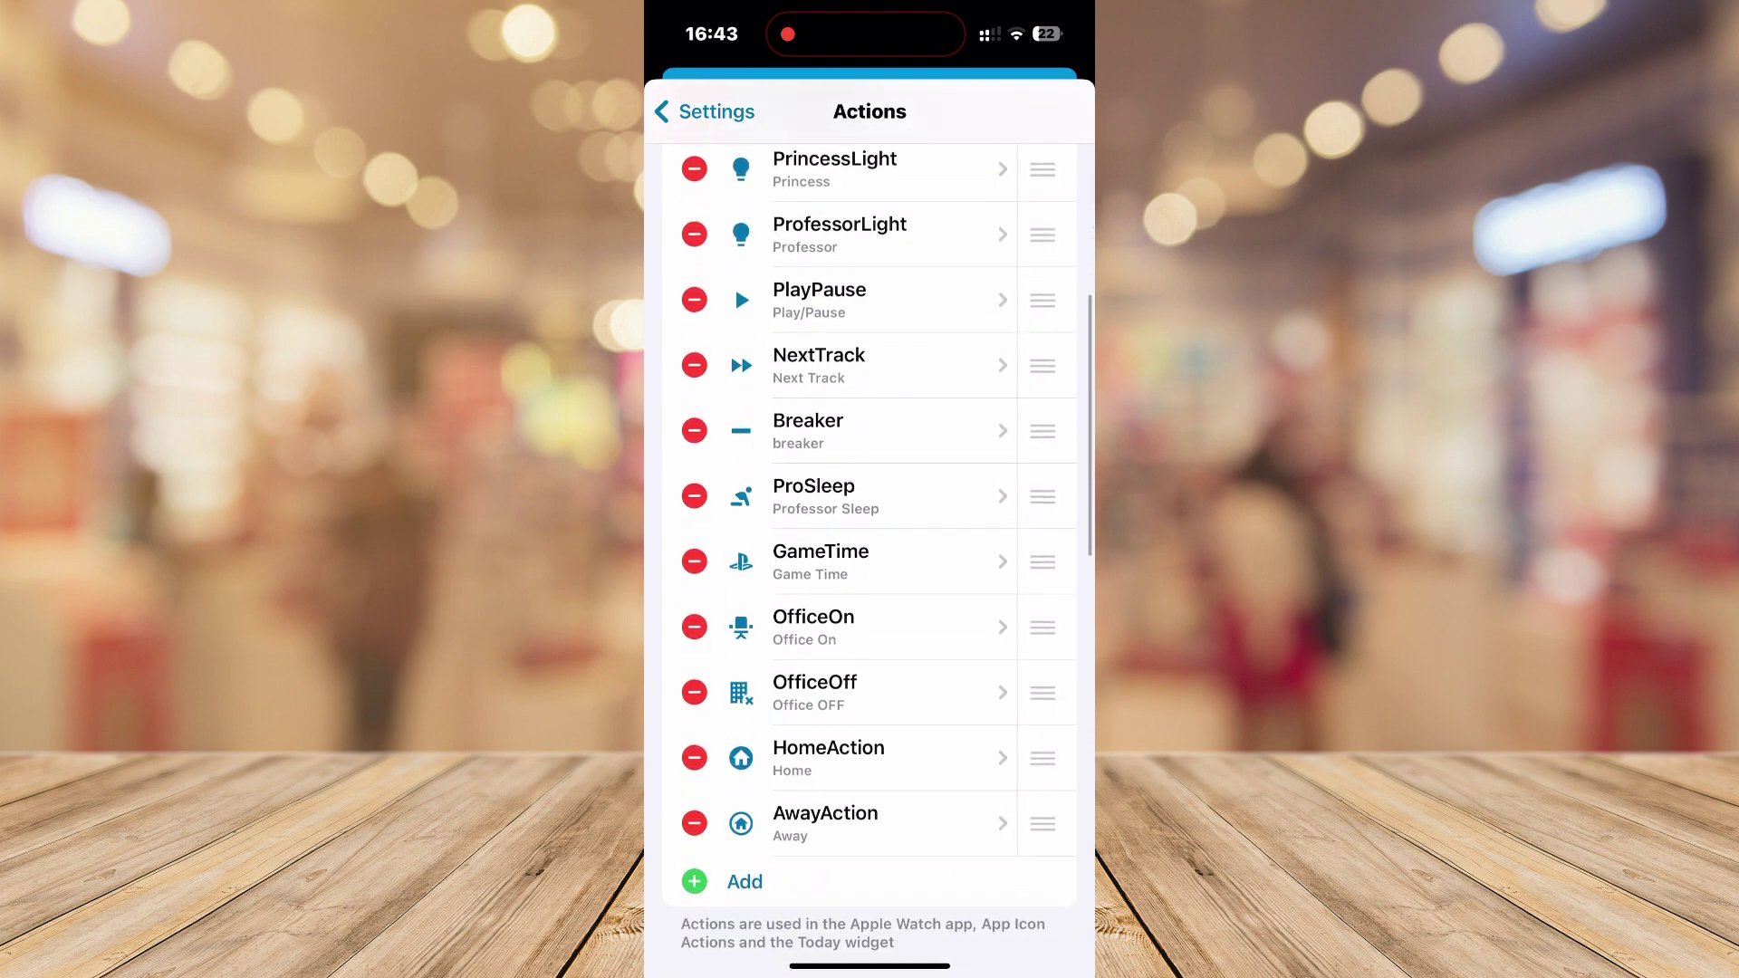
Step: Add a new action named 'HbcrTr' with display text 'Hbvf'
{"action": "left_click", "coordinate": [738, 876]}
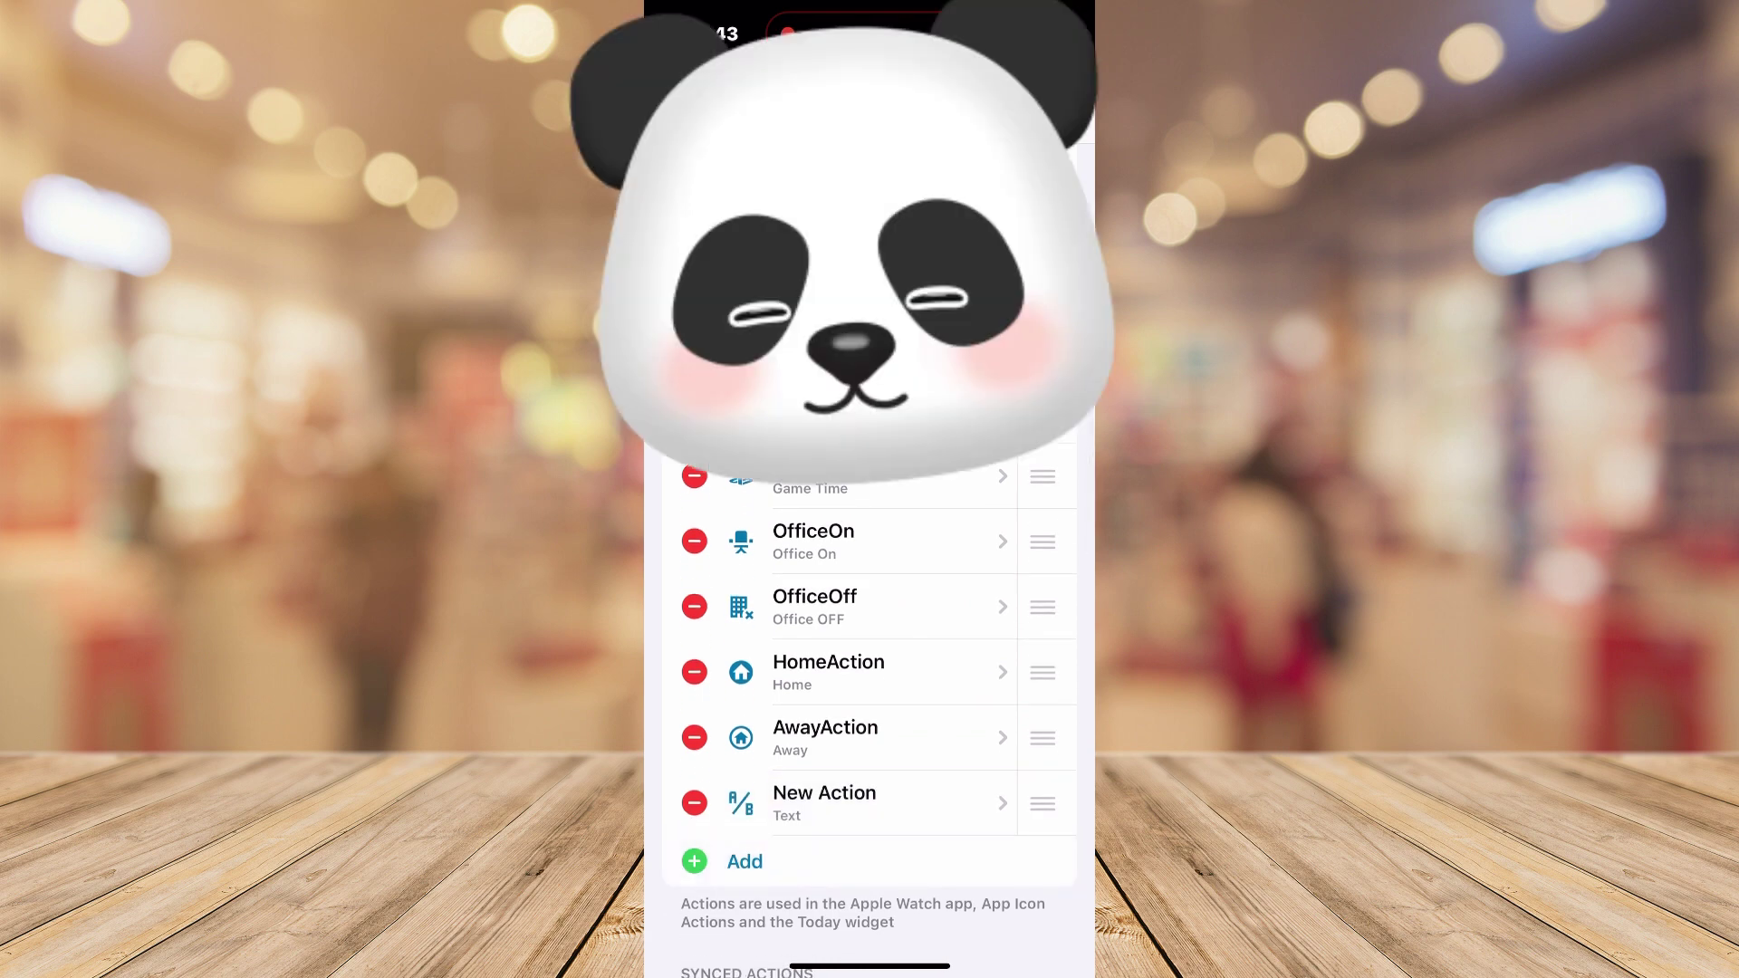
{"action": "left_click", "coordinate": [824, 803]}
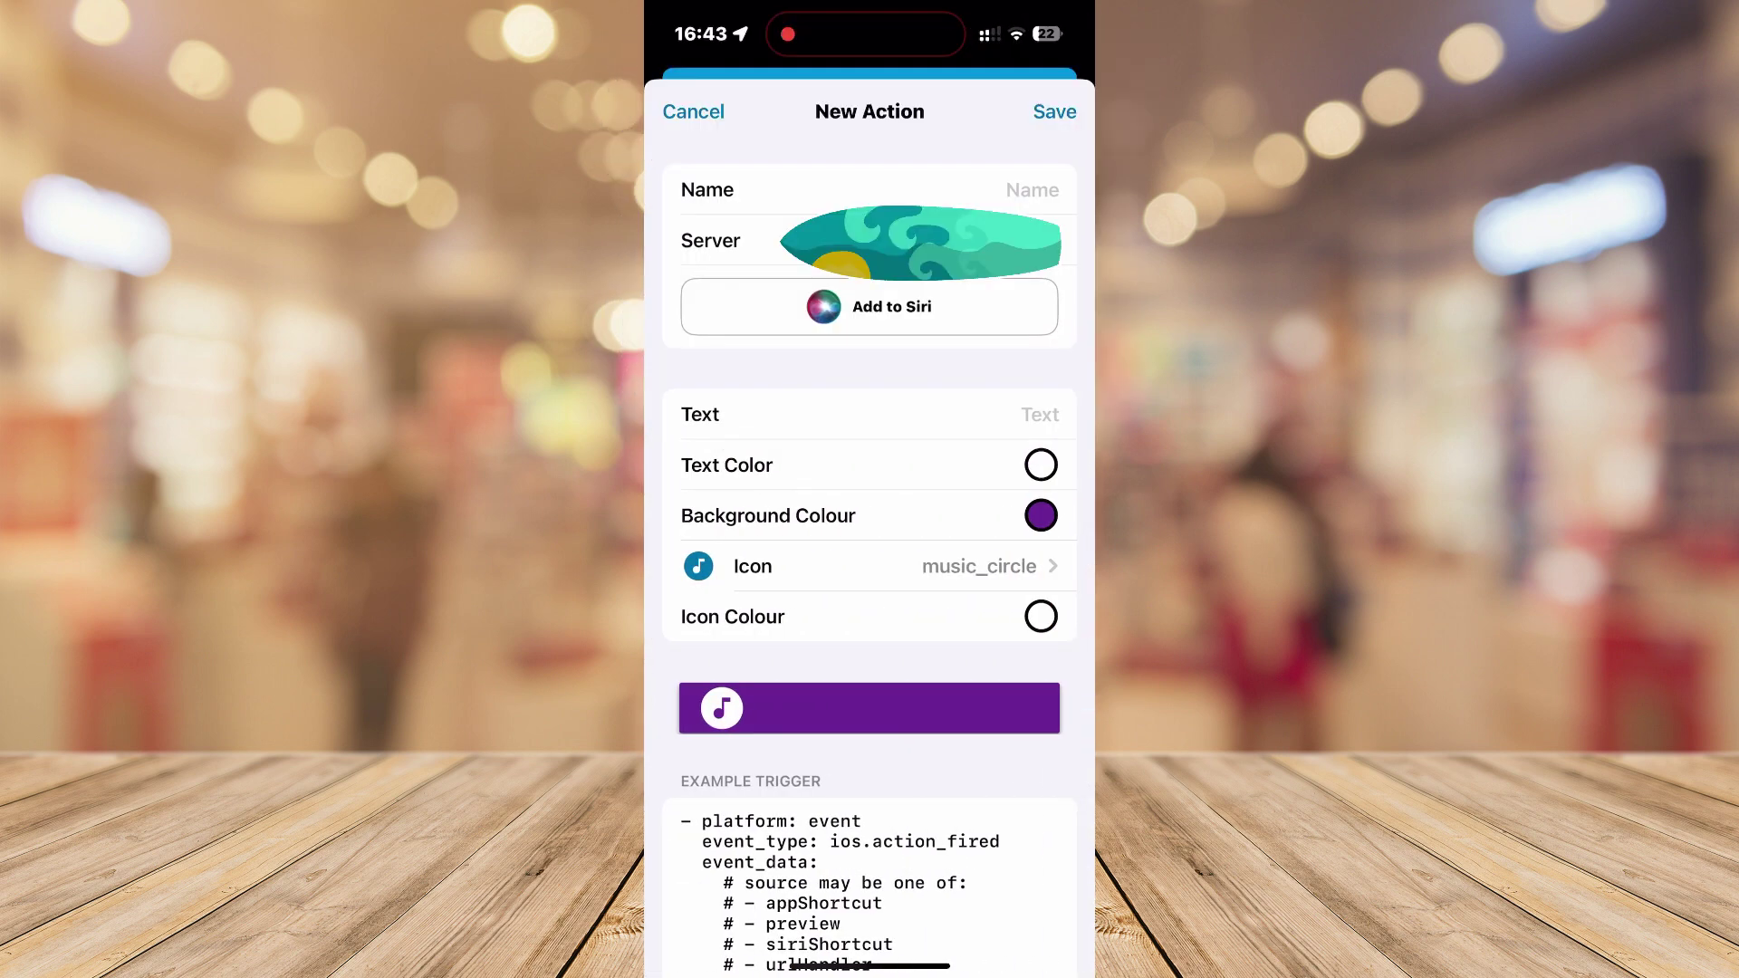
{"action": "left_click", "coordinate": [996, 190]}
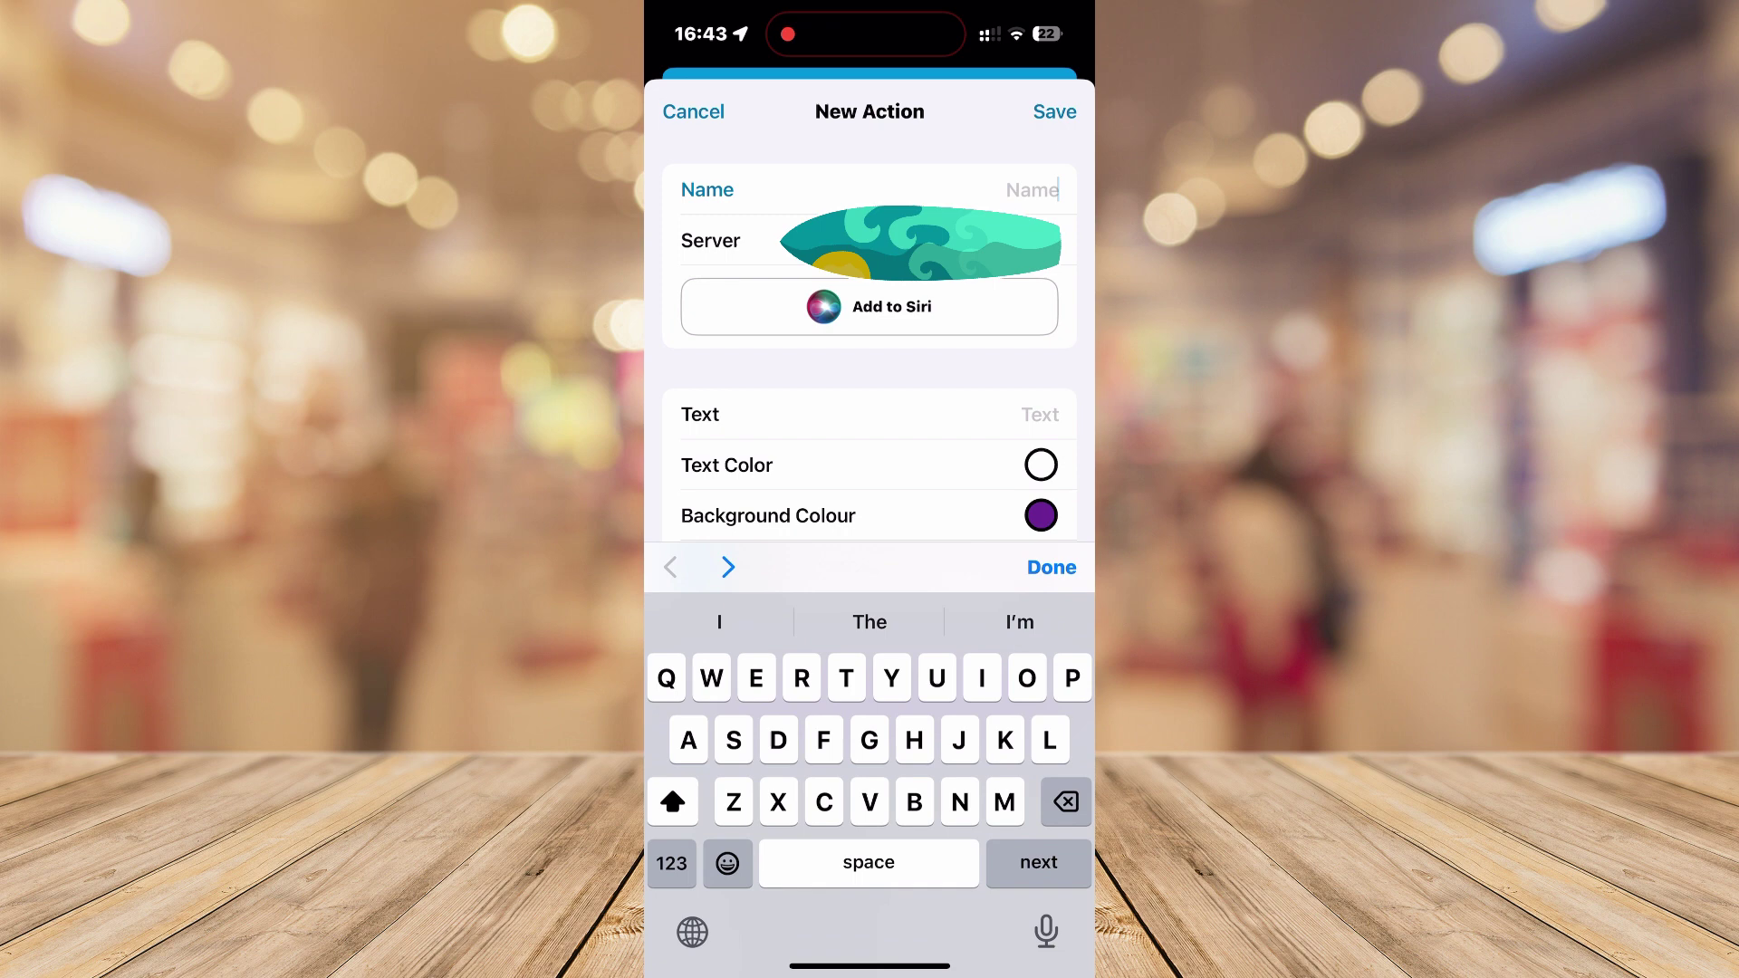
{"action": "type", "text": "Hbcr"}
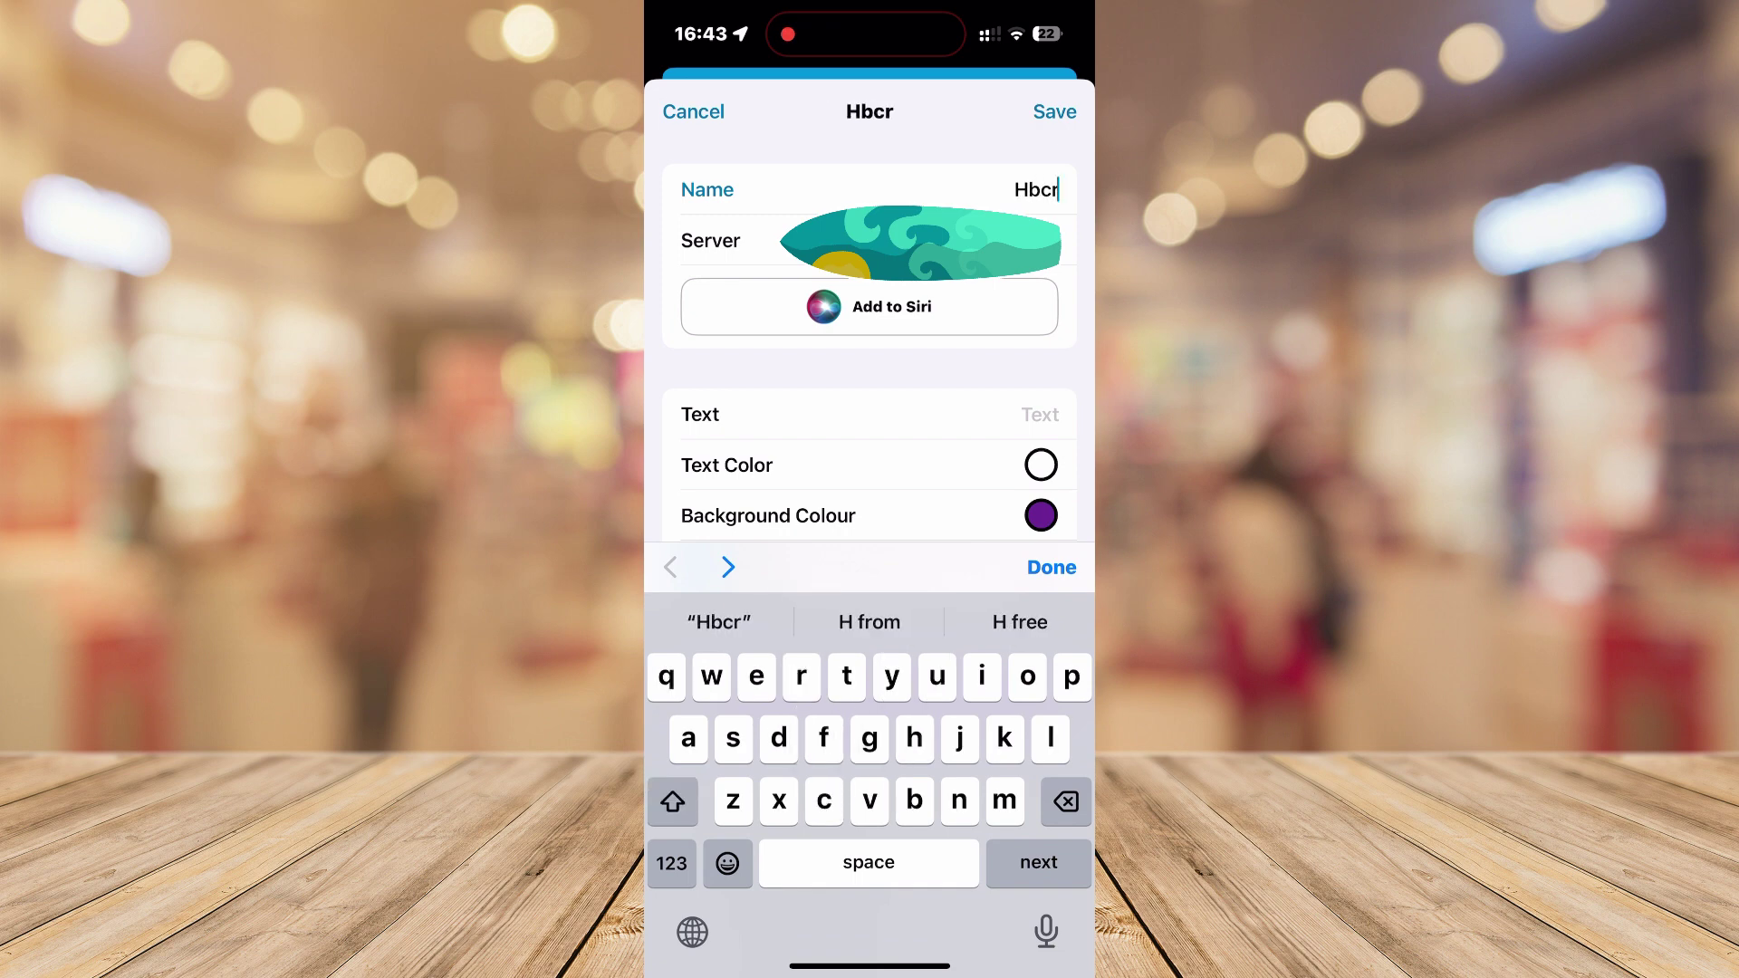
{"action": "type", "text": "Tr"}
{"action": "left_click", "coordinate": [1051, 414]}
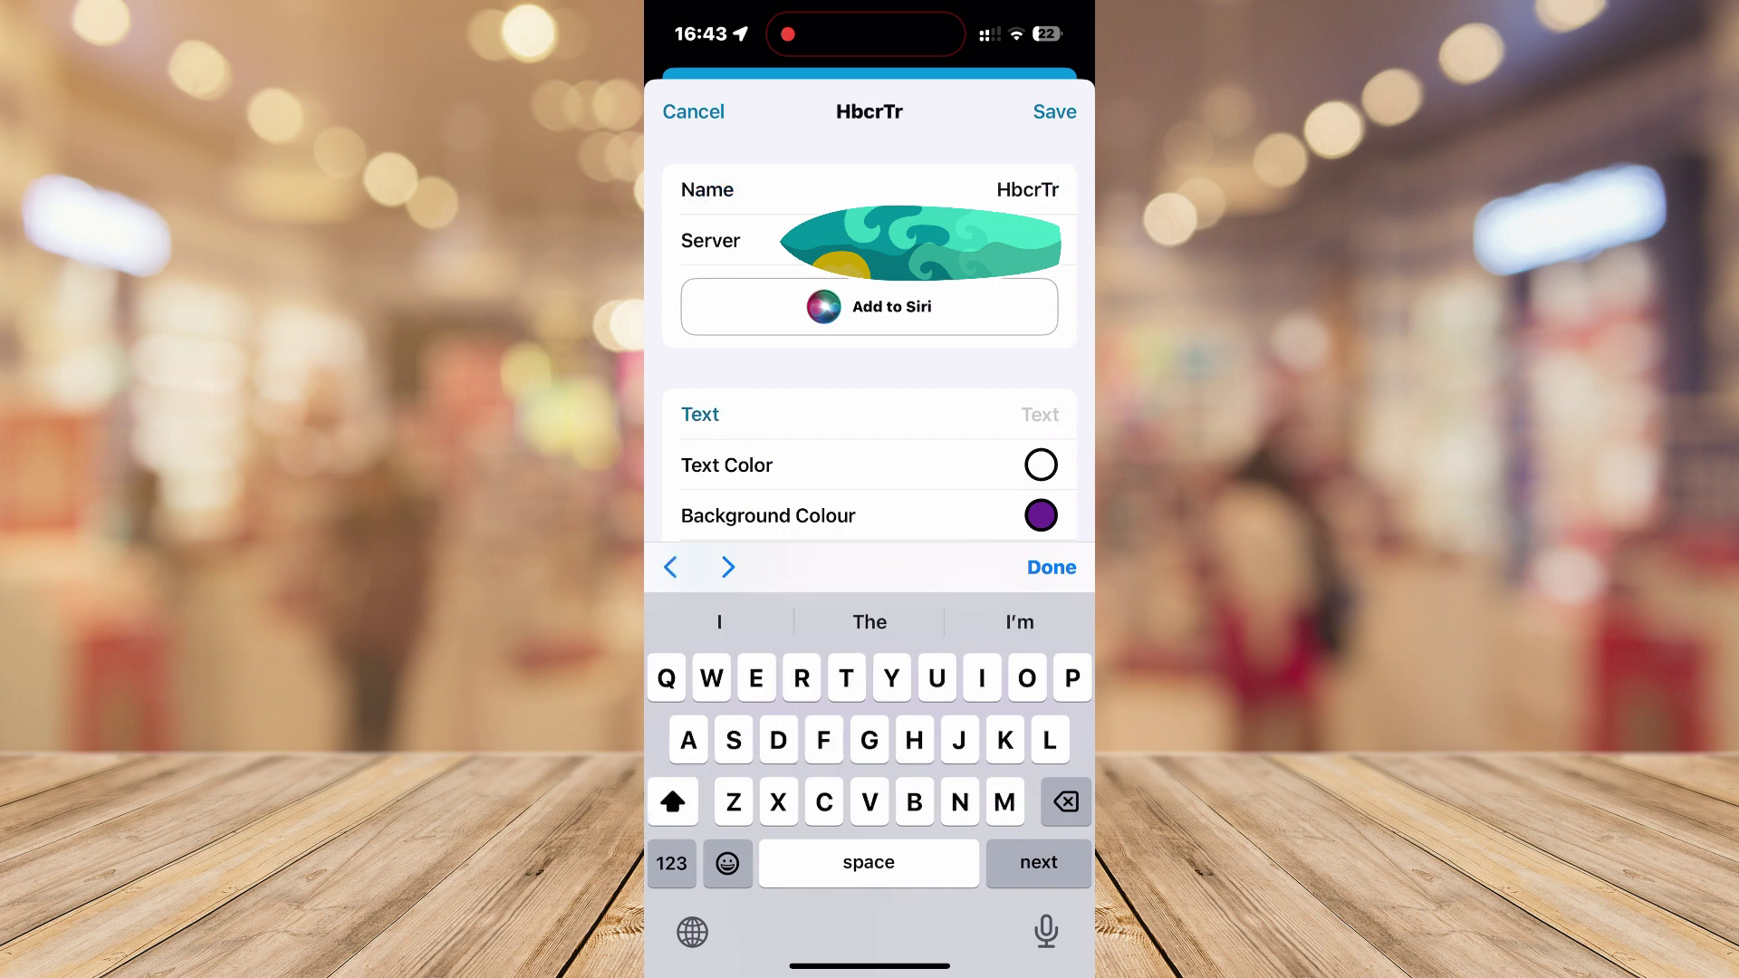
{"action": "type", "text": "Hbvf"}
Step: Give the action magenta text and return to the Actions list
{"action": "left_click", "coordinate": [1040, 465]}
{"action": "left_click", "coordinate": [822, 550]}
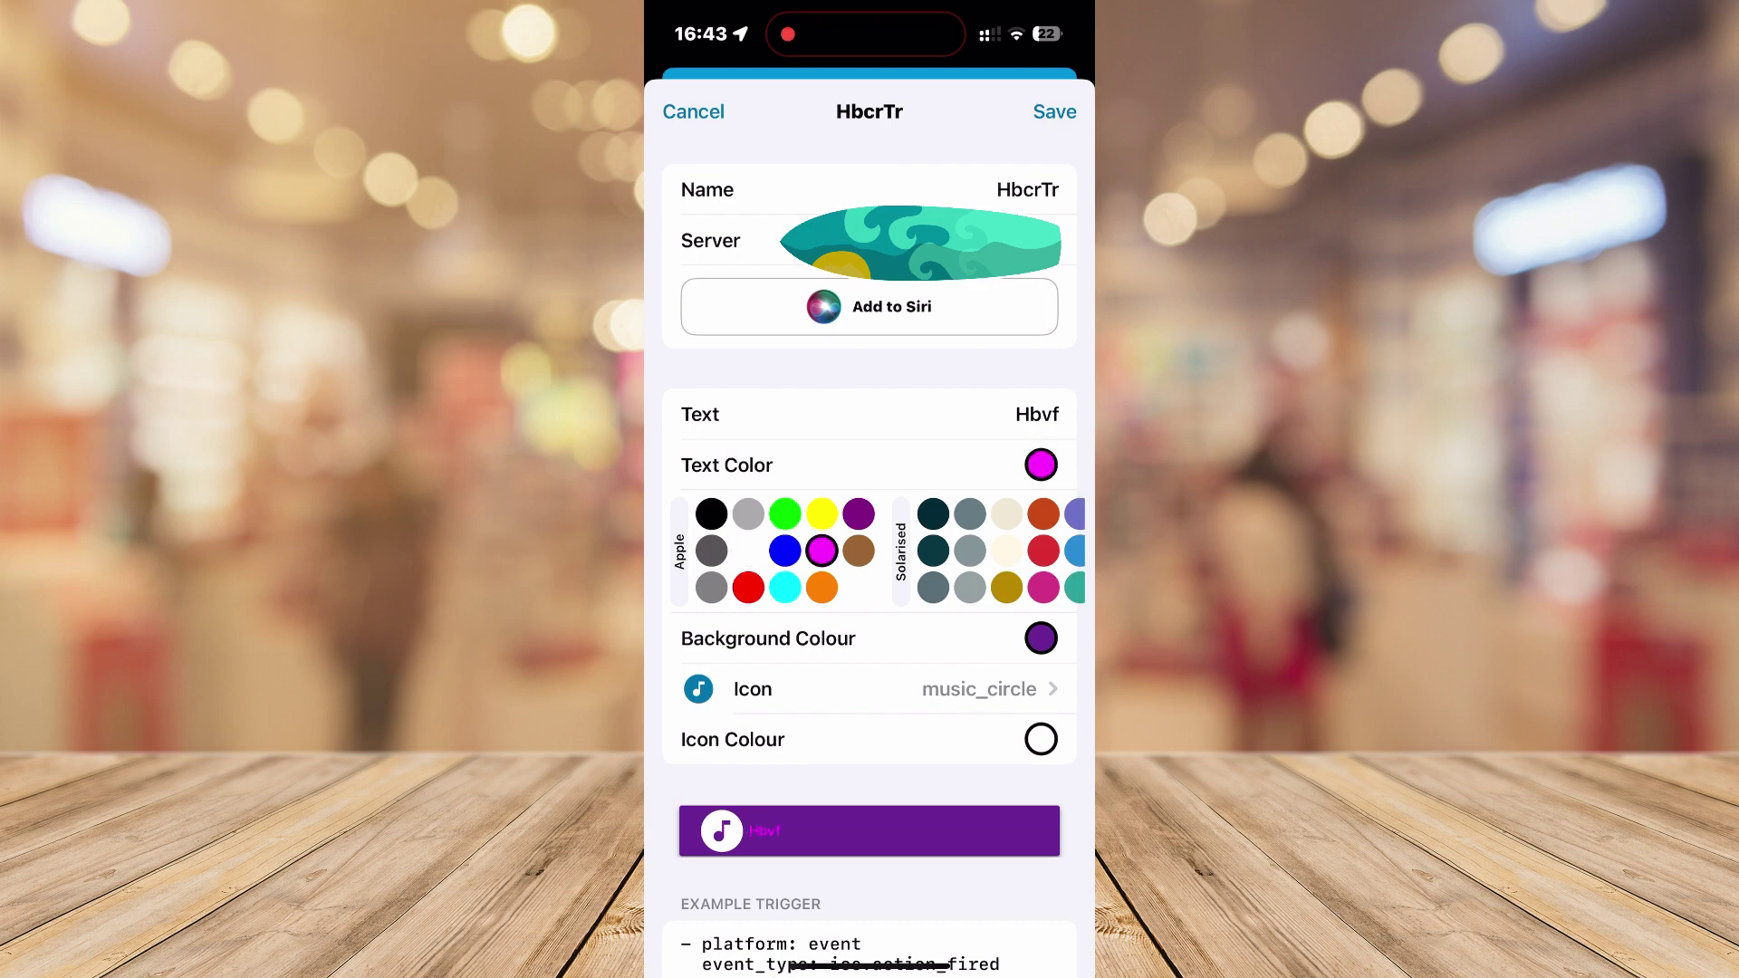
{"action": "left_click", "coordinate": [1054, 112]}
{"action": "scroll", "coordinate": [869, 543], "scroll_direction": "up", "scroll_amount": 10}
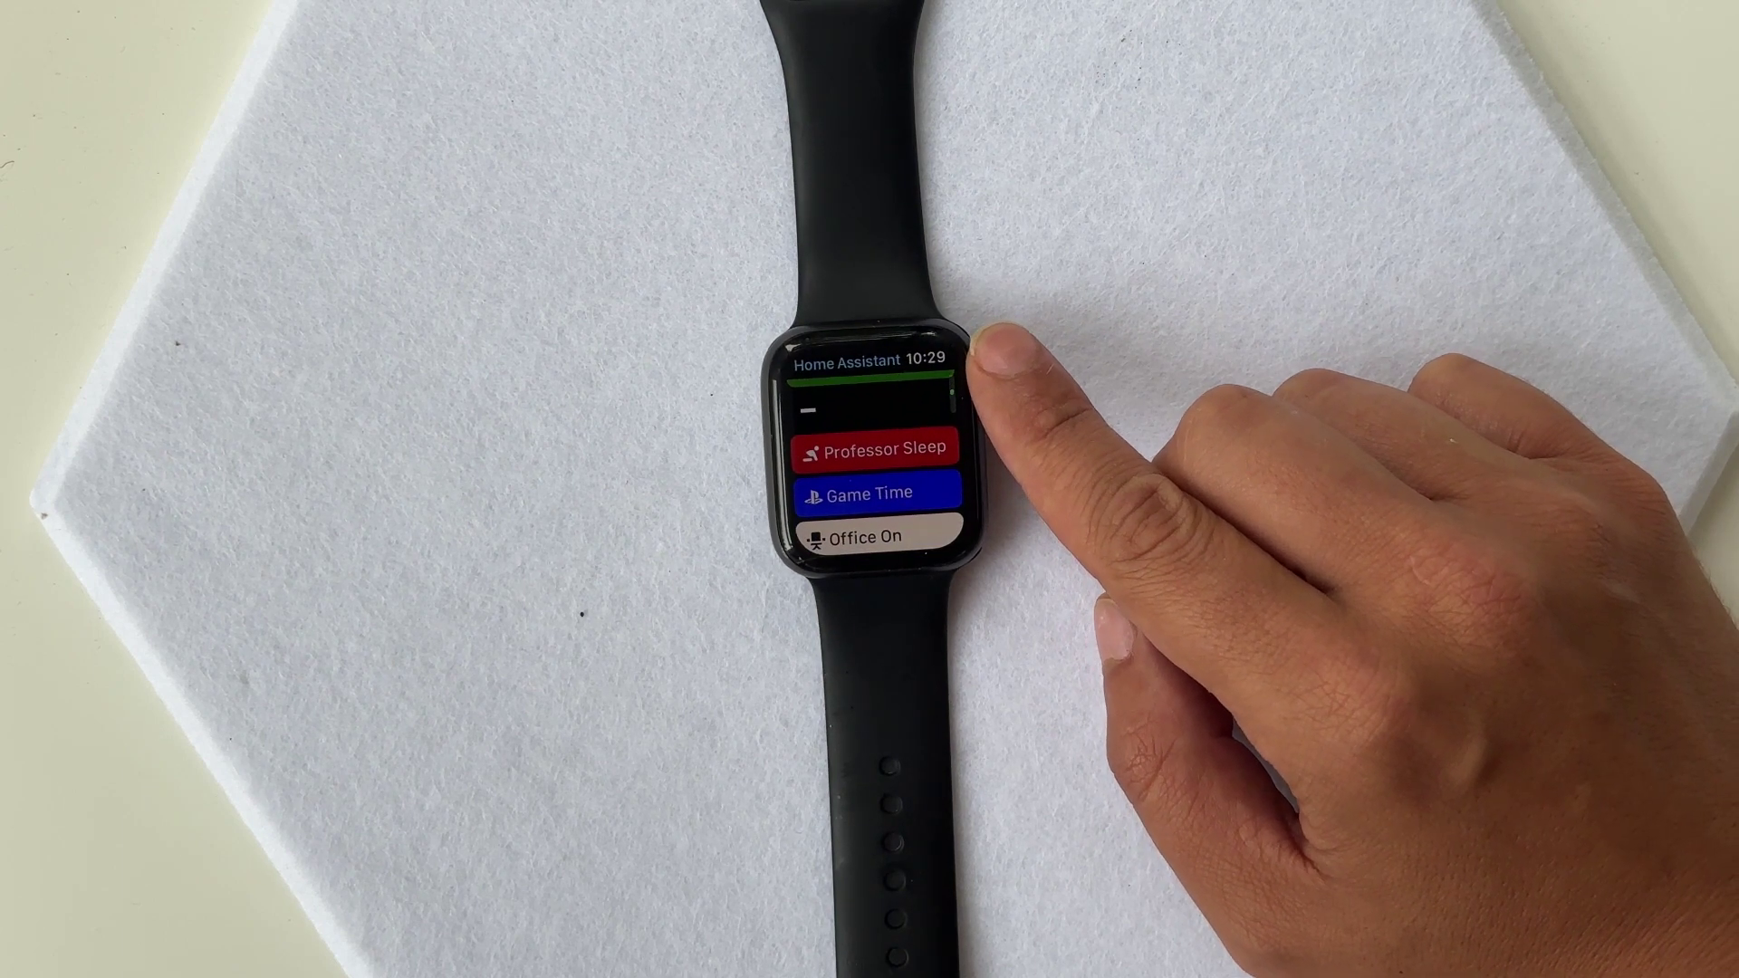
{"action": "scroll", "coordinate": [871, 462], "scroll_direction": "down", "scroll_amount": 3}
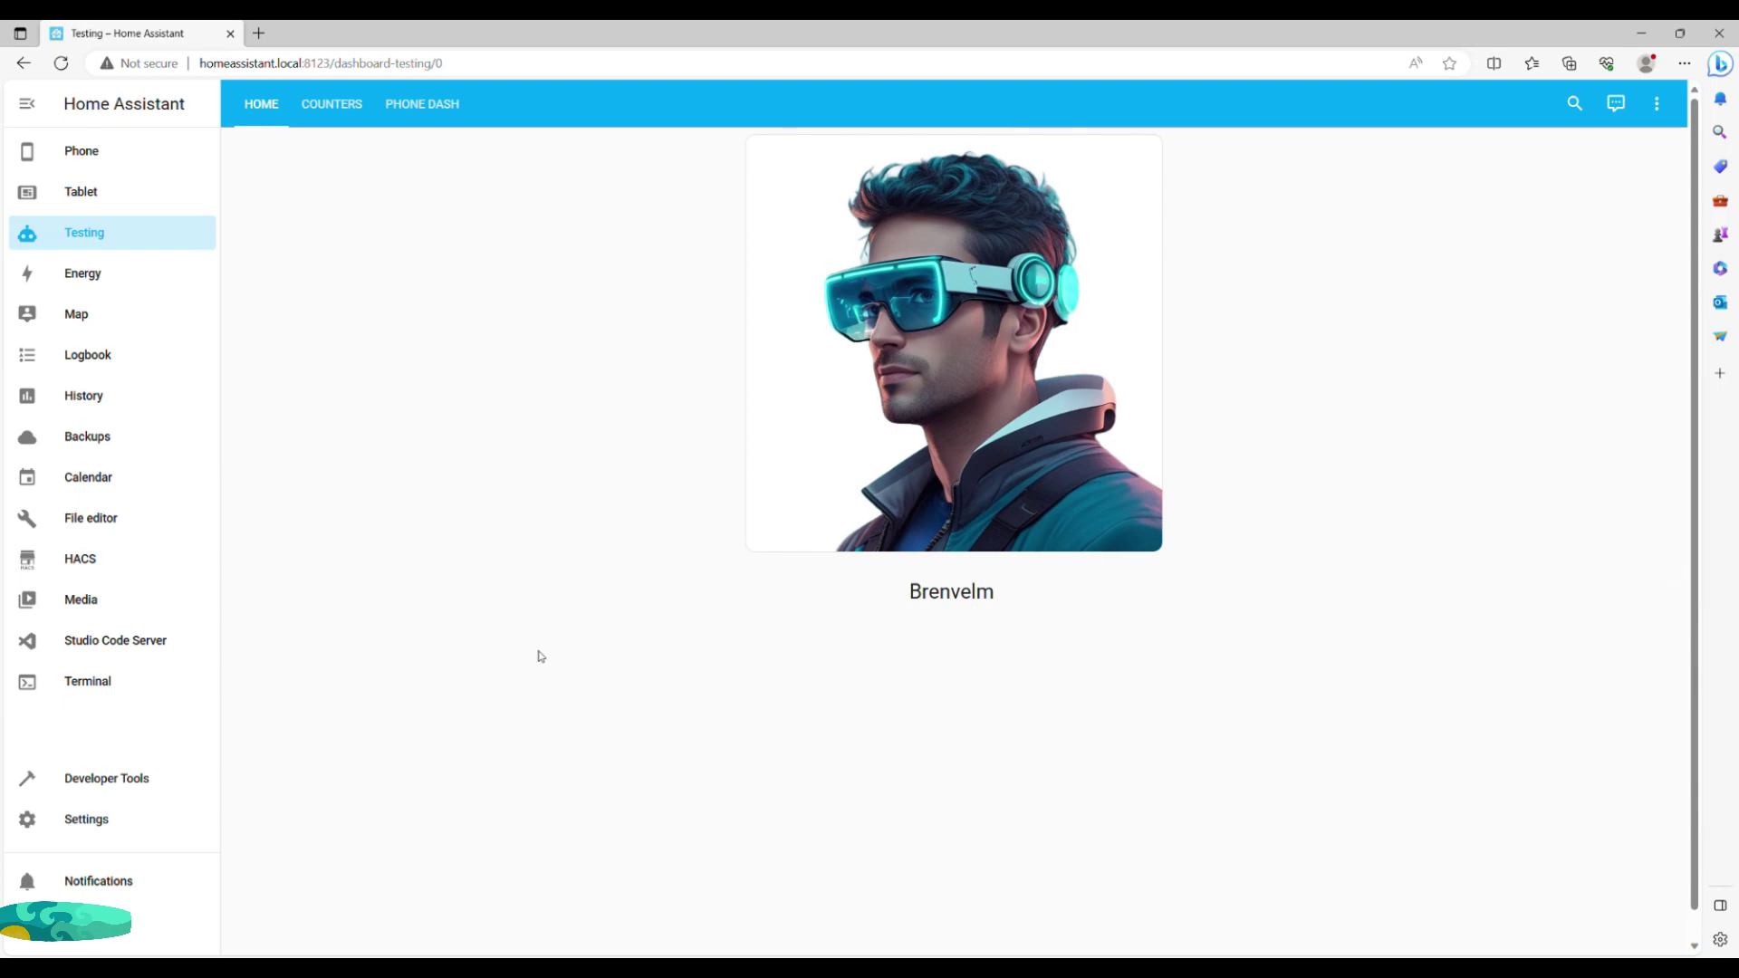
Step: Open the Watch Actions Music automation from Settings > Automations & Scenes
{"action": "left_click", "coordinate": [115, 837]}
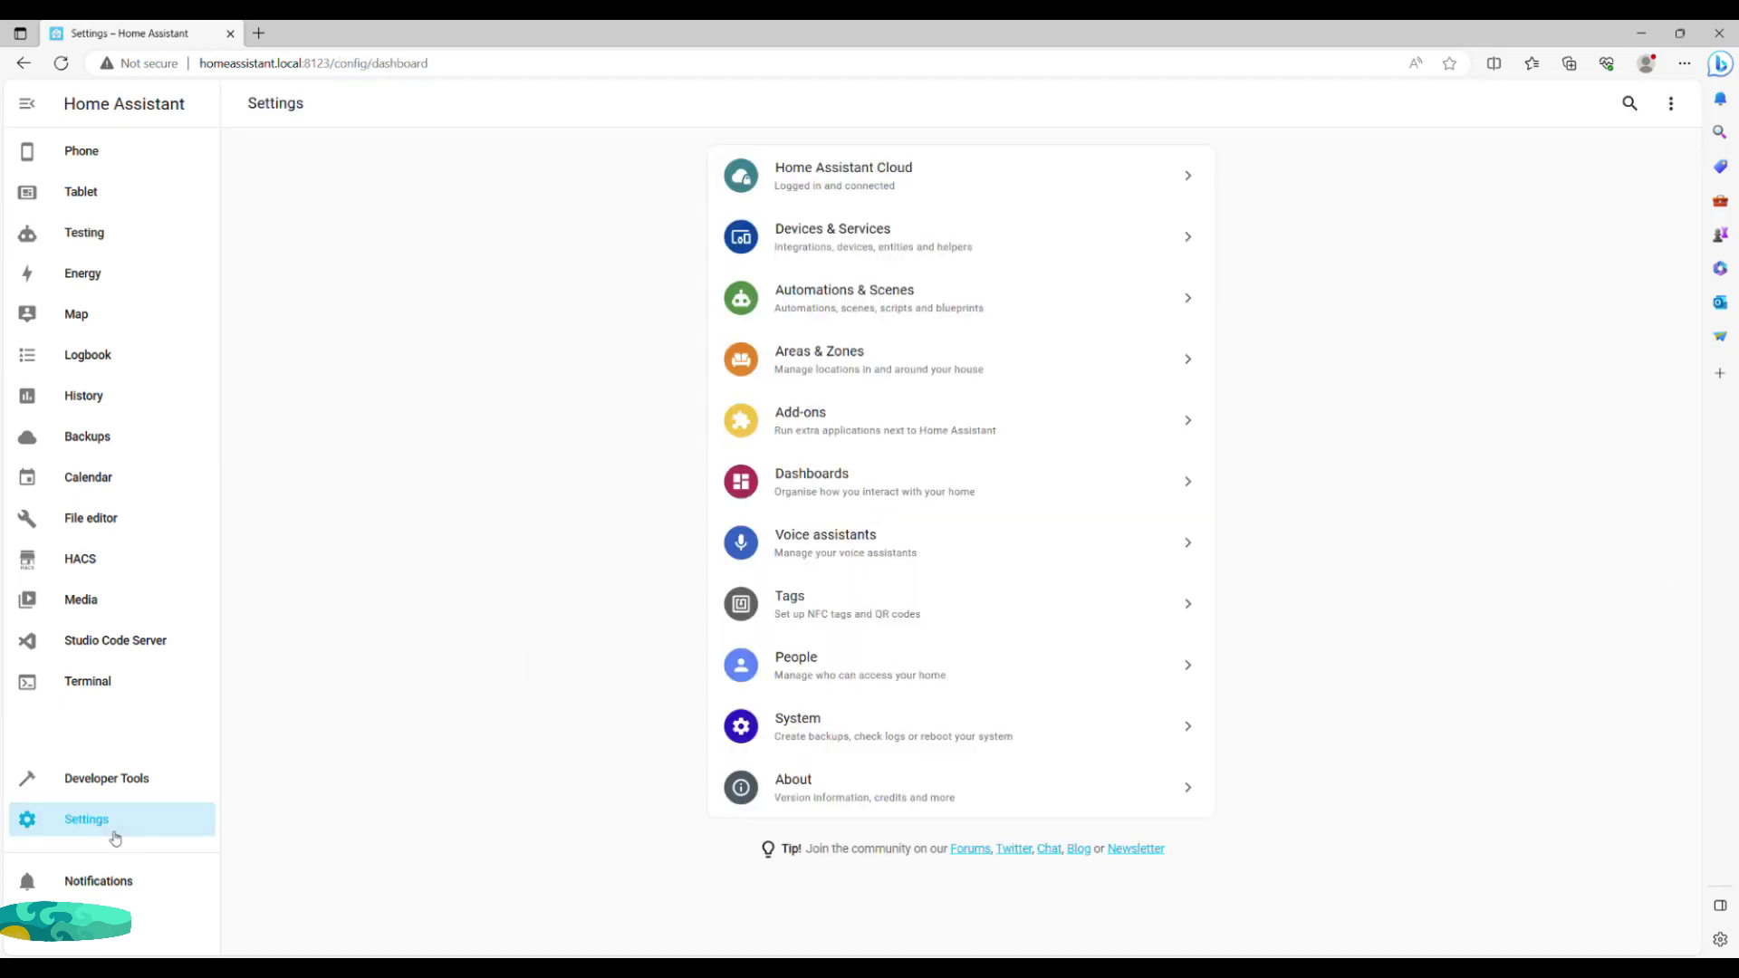
{"action": "left_click", "coordinate": [830, 304]}
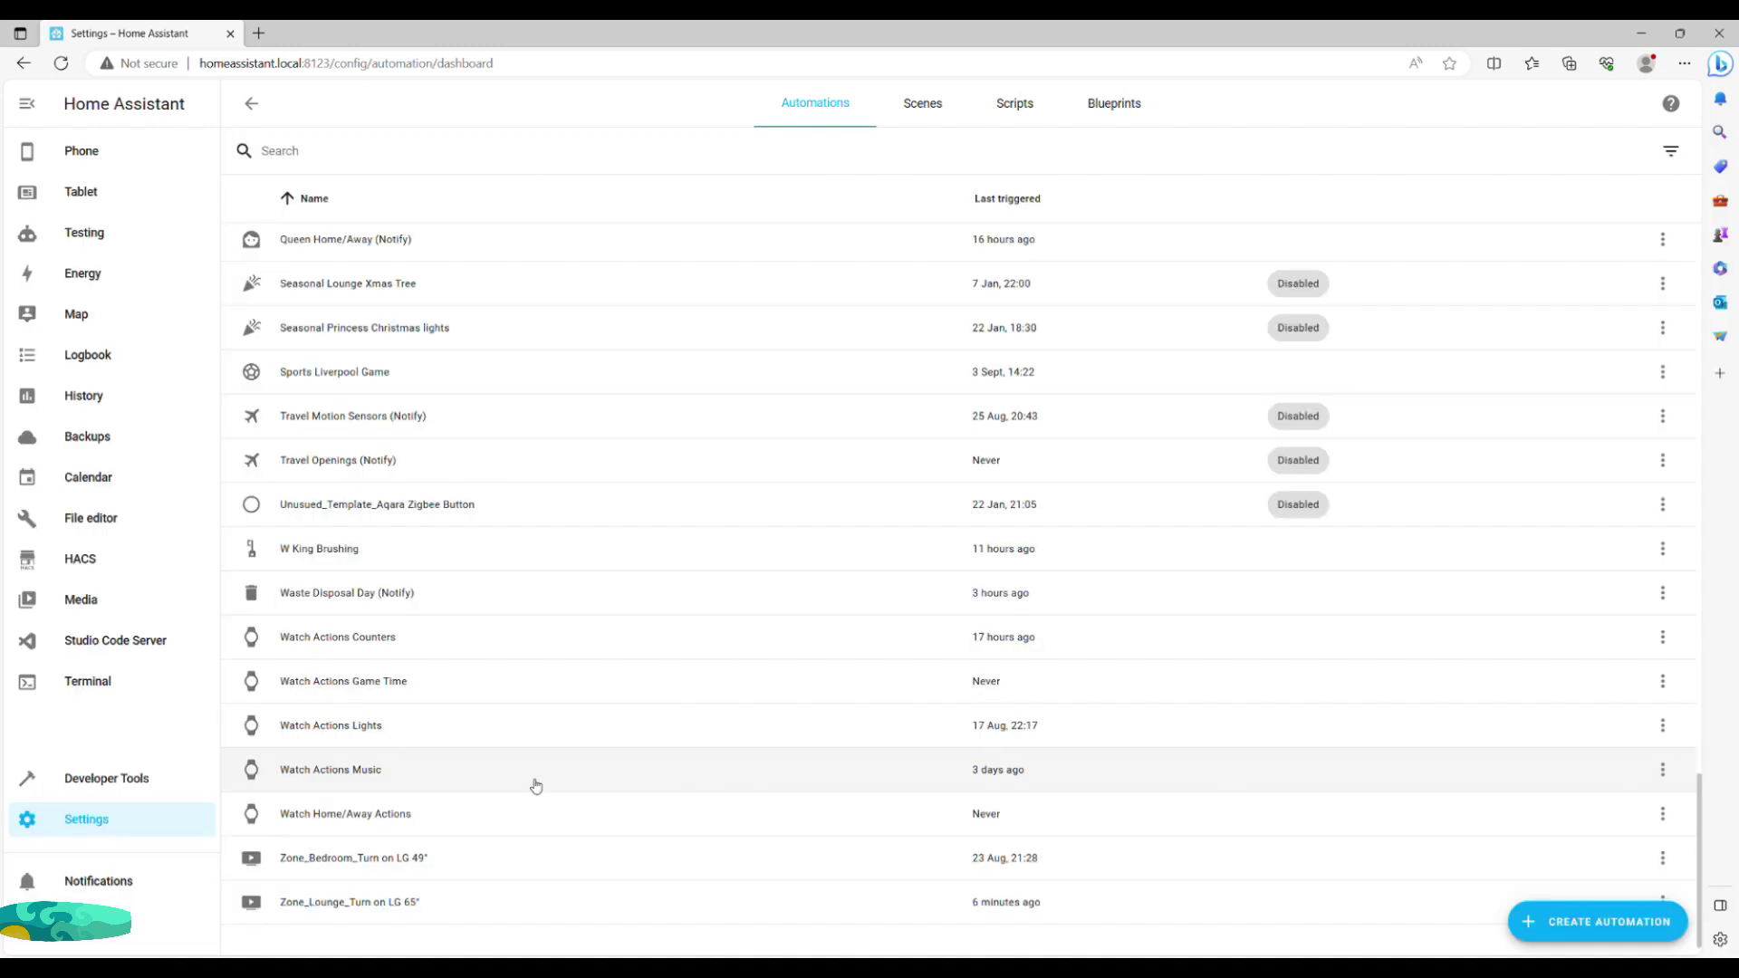
{"action": "left_click", "coordinate": [535, 781]}
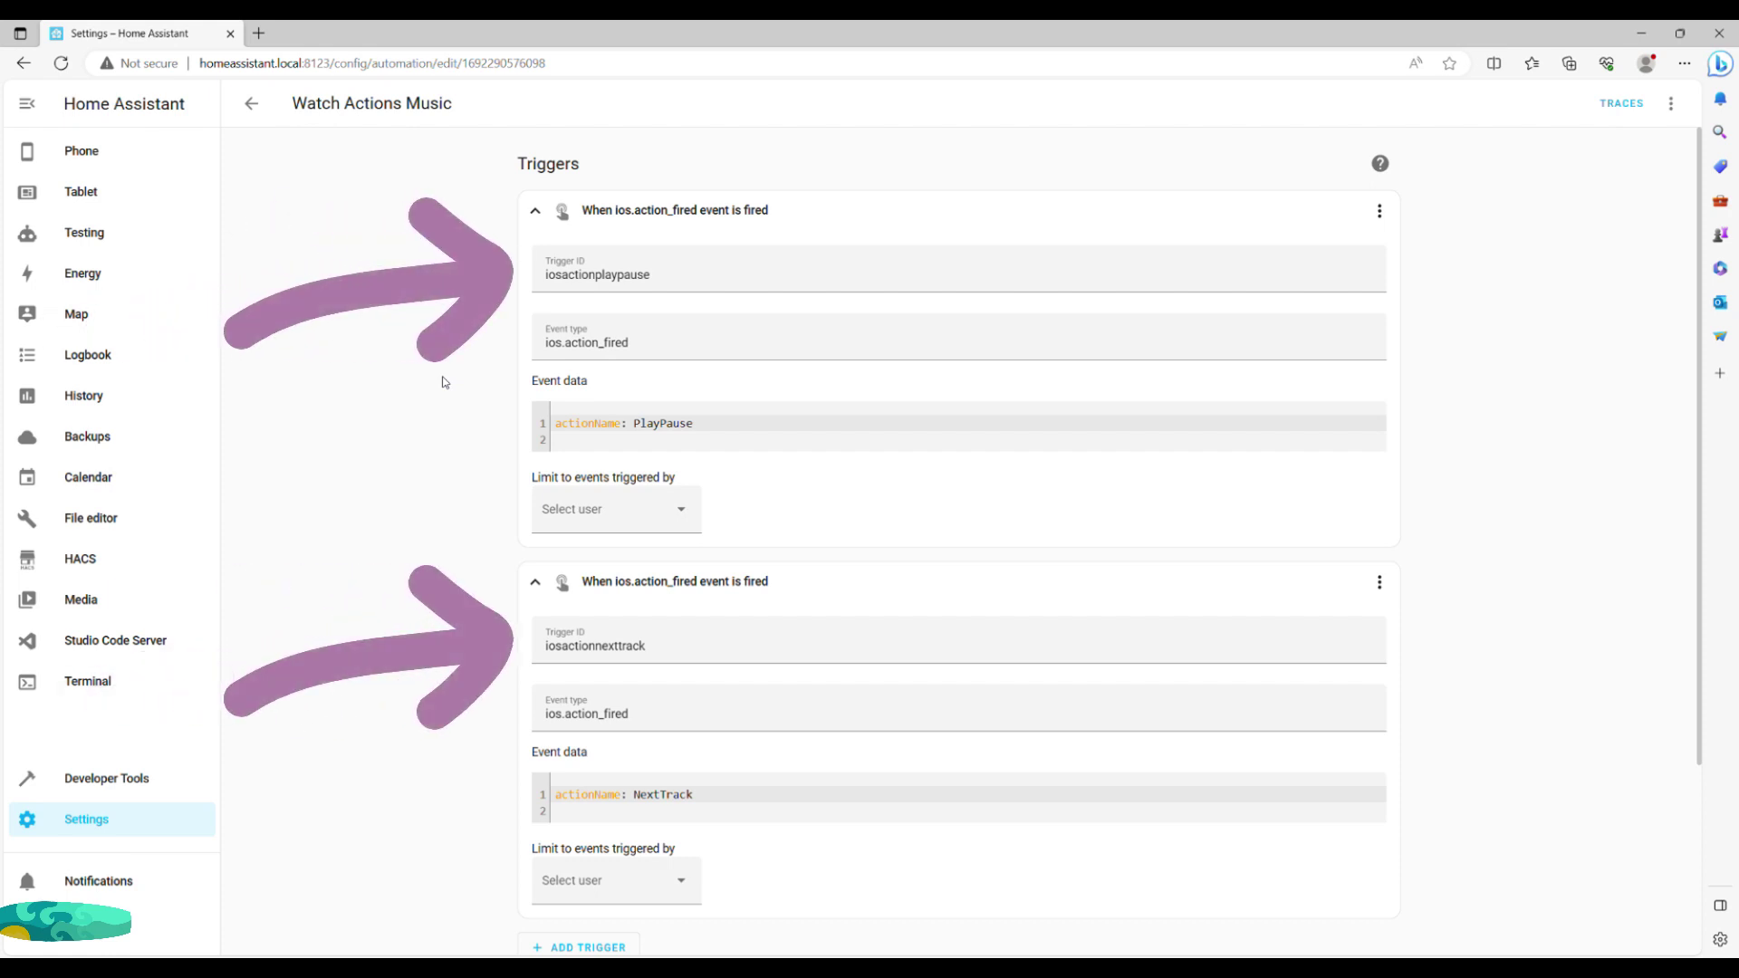
Step: Expand Option 1 and Option 2 in the music automation's actions
{"action": "scroll", "coordinate": [444, 382], "scroll_direction": "down", "scroll_amount": 5}
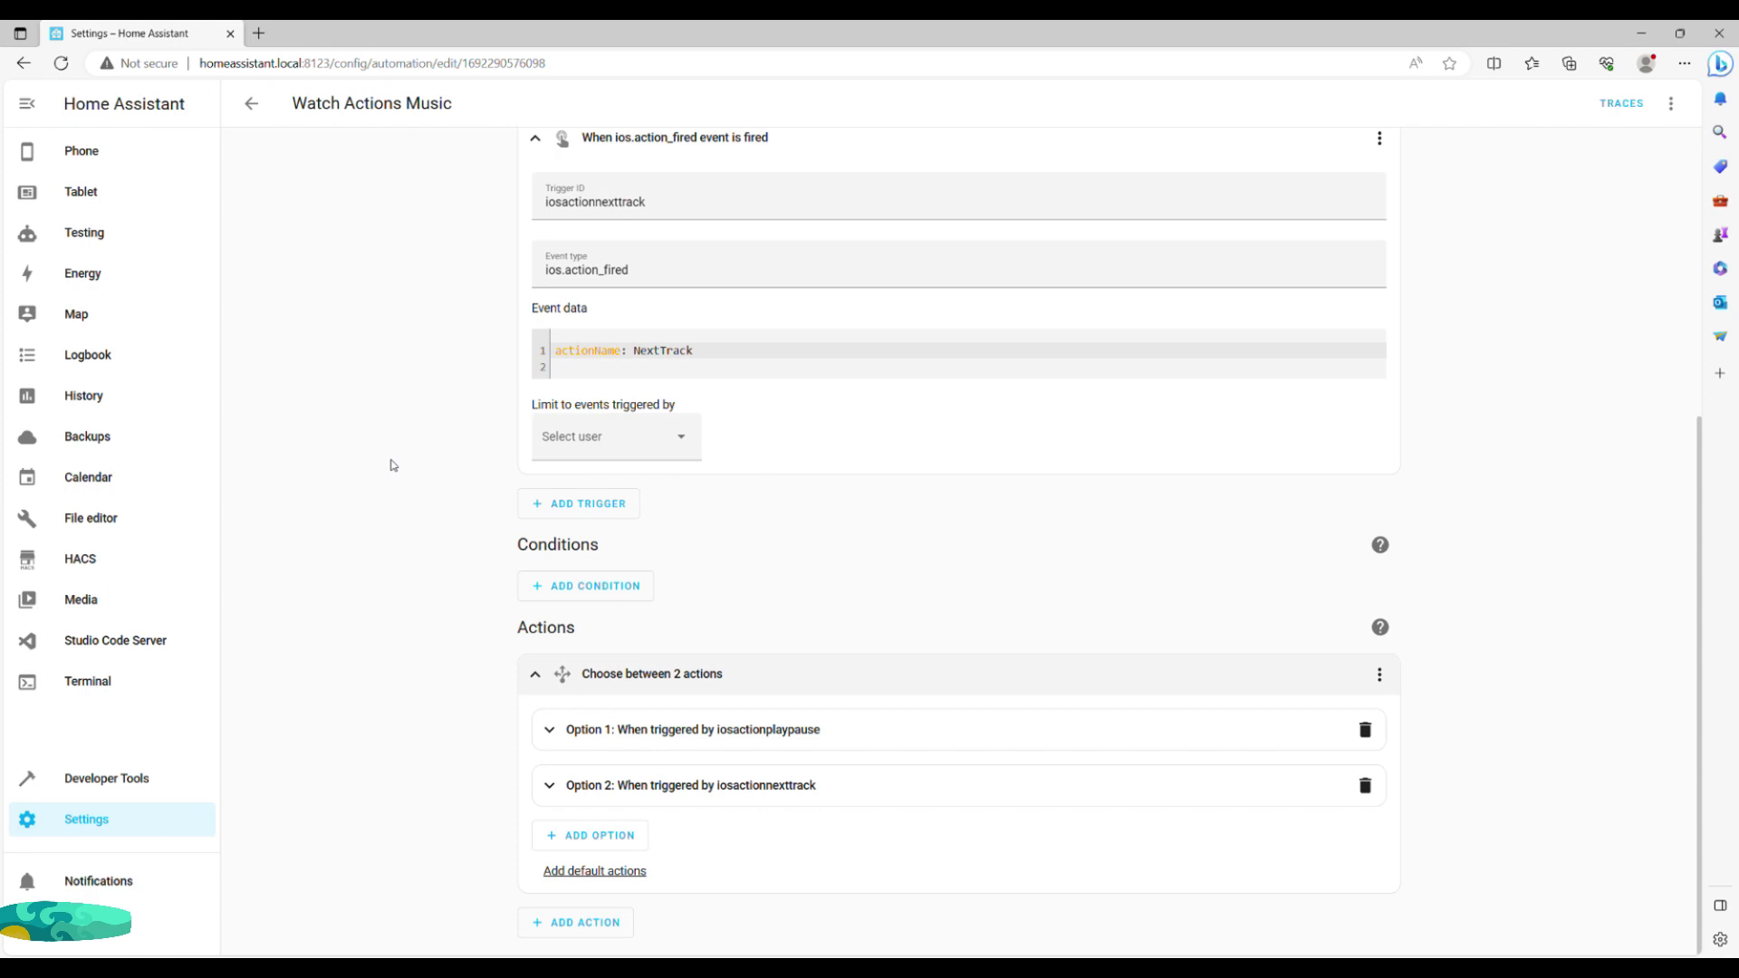
{"action": "left_click", "coordinate": [566, 730]}
{"action": "scroll", "coordinate": [313, 570], "scroll_direction": "down", "scroll_amount": 3}
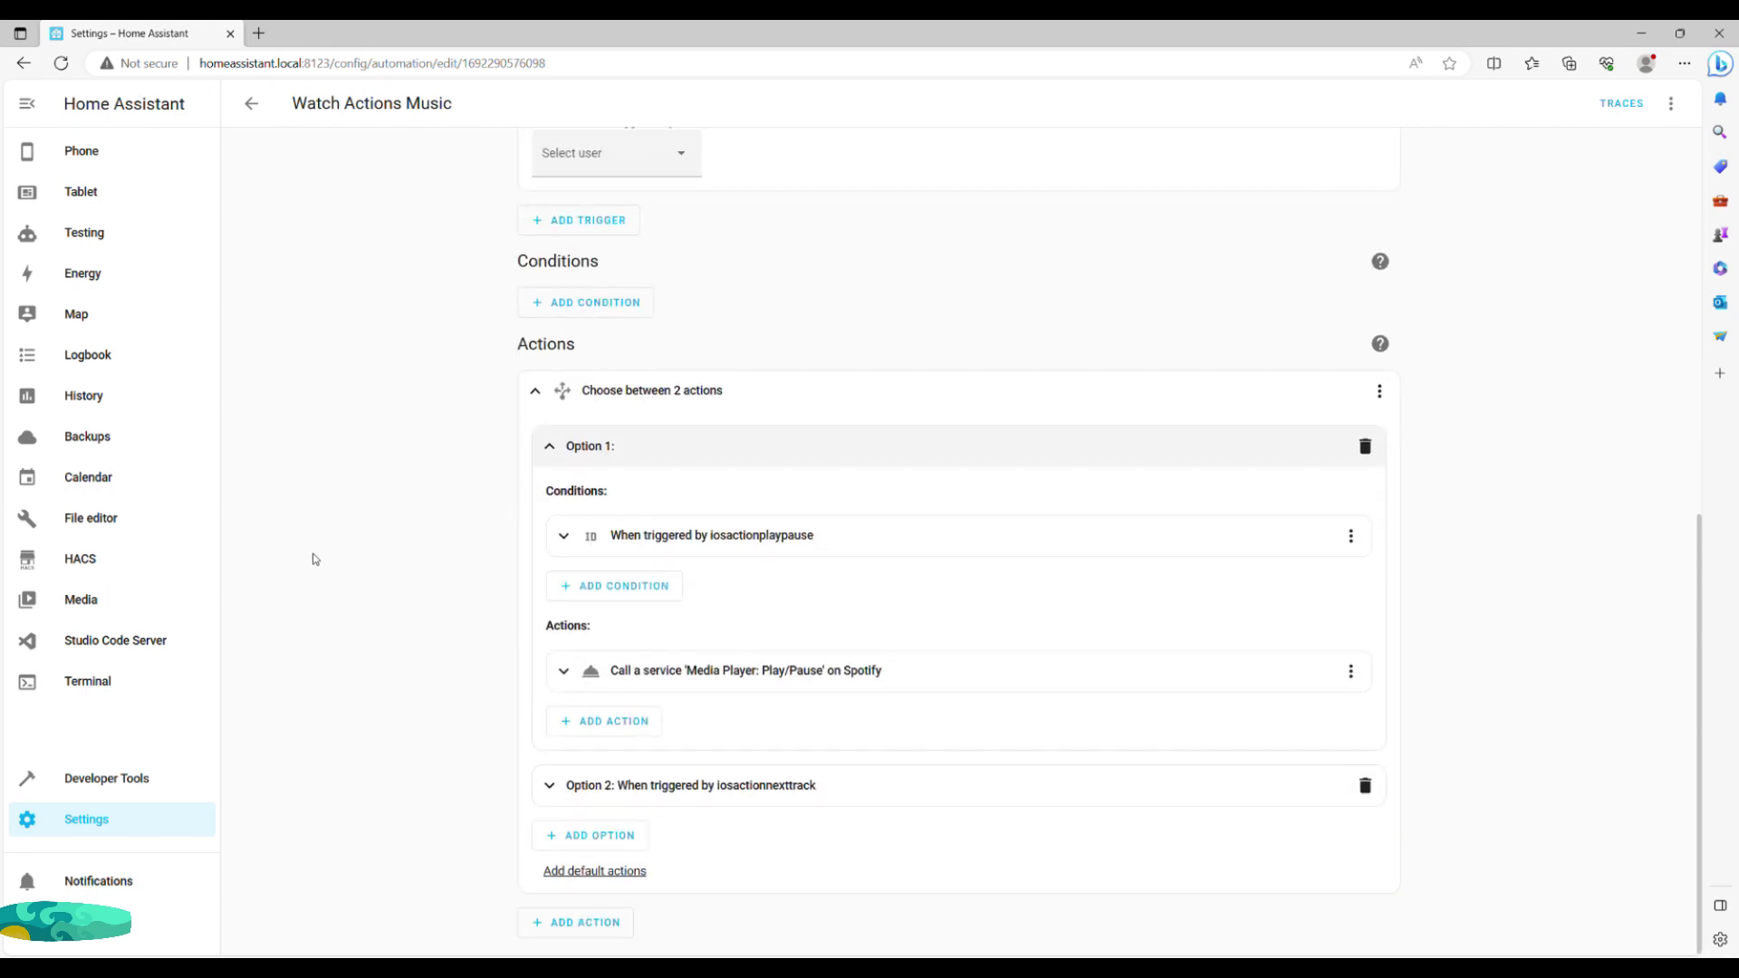
{"action": "left_click", "coordinate": [552, 786]}
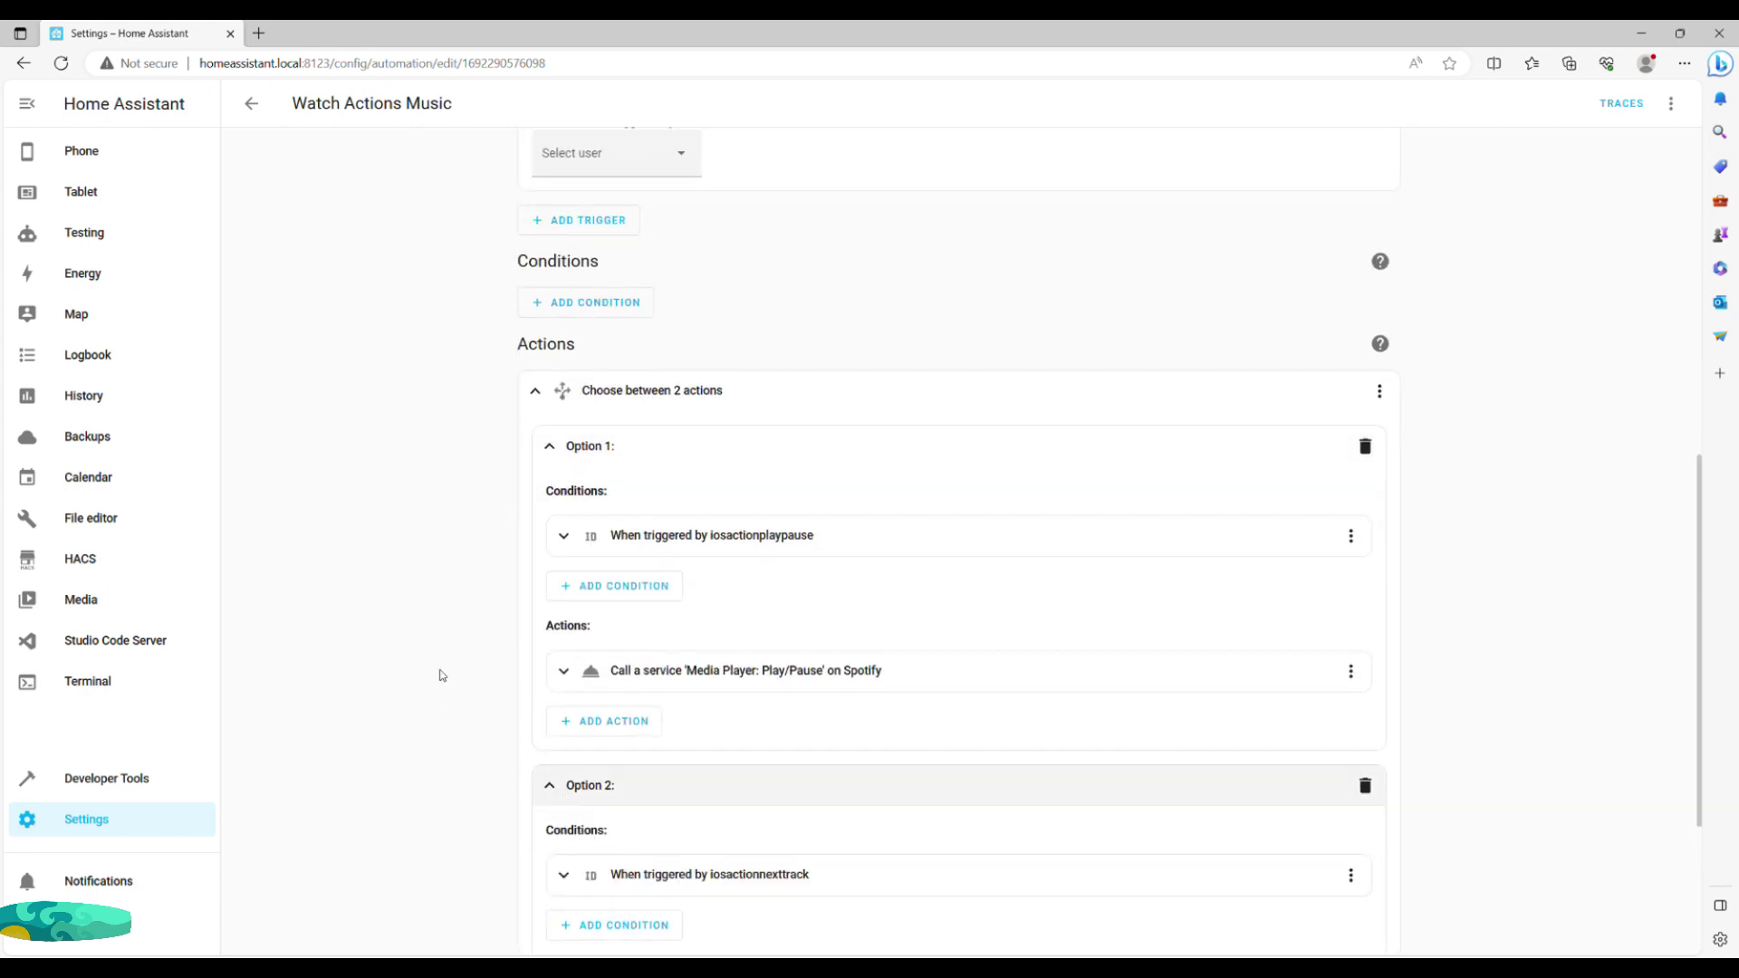
{"action": "scroll", "coordinate": [438, 671], "scroll_direction": "down", "scroll_amount": 3}
Step: Inspect the Play/Pause and Next track Media Player service calls, then collapse them
{"action": "left_click", "coordinate": [811, 387]}
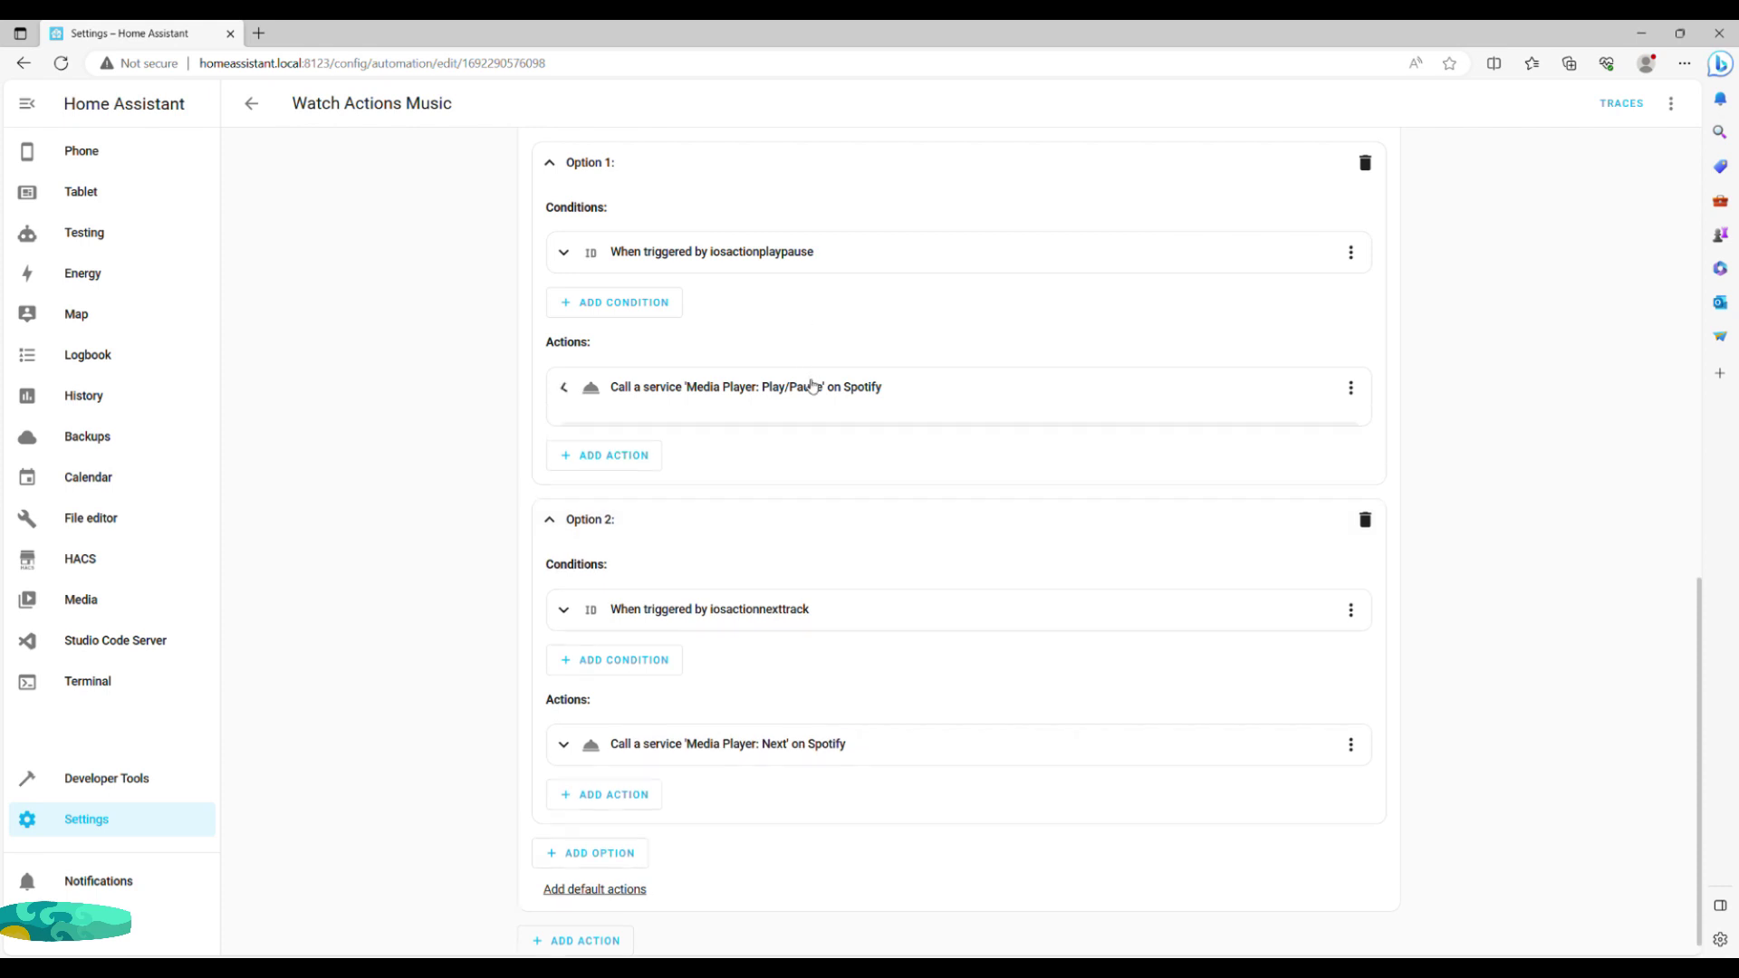
{"action": "left_click", "coordinate": [811, 387]}
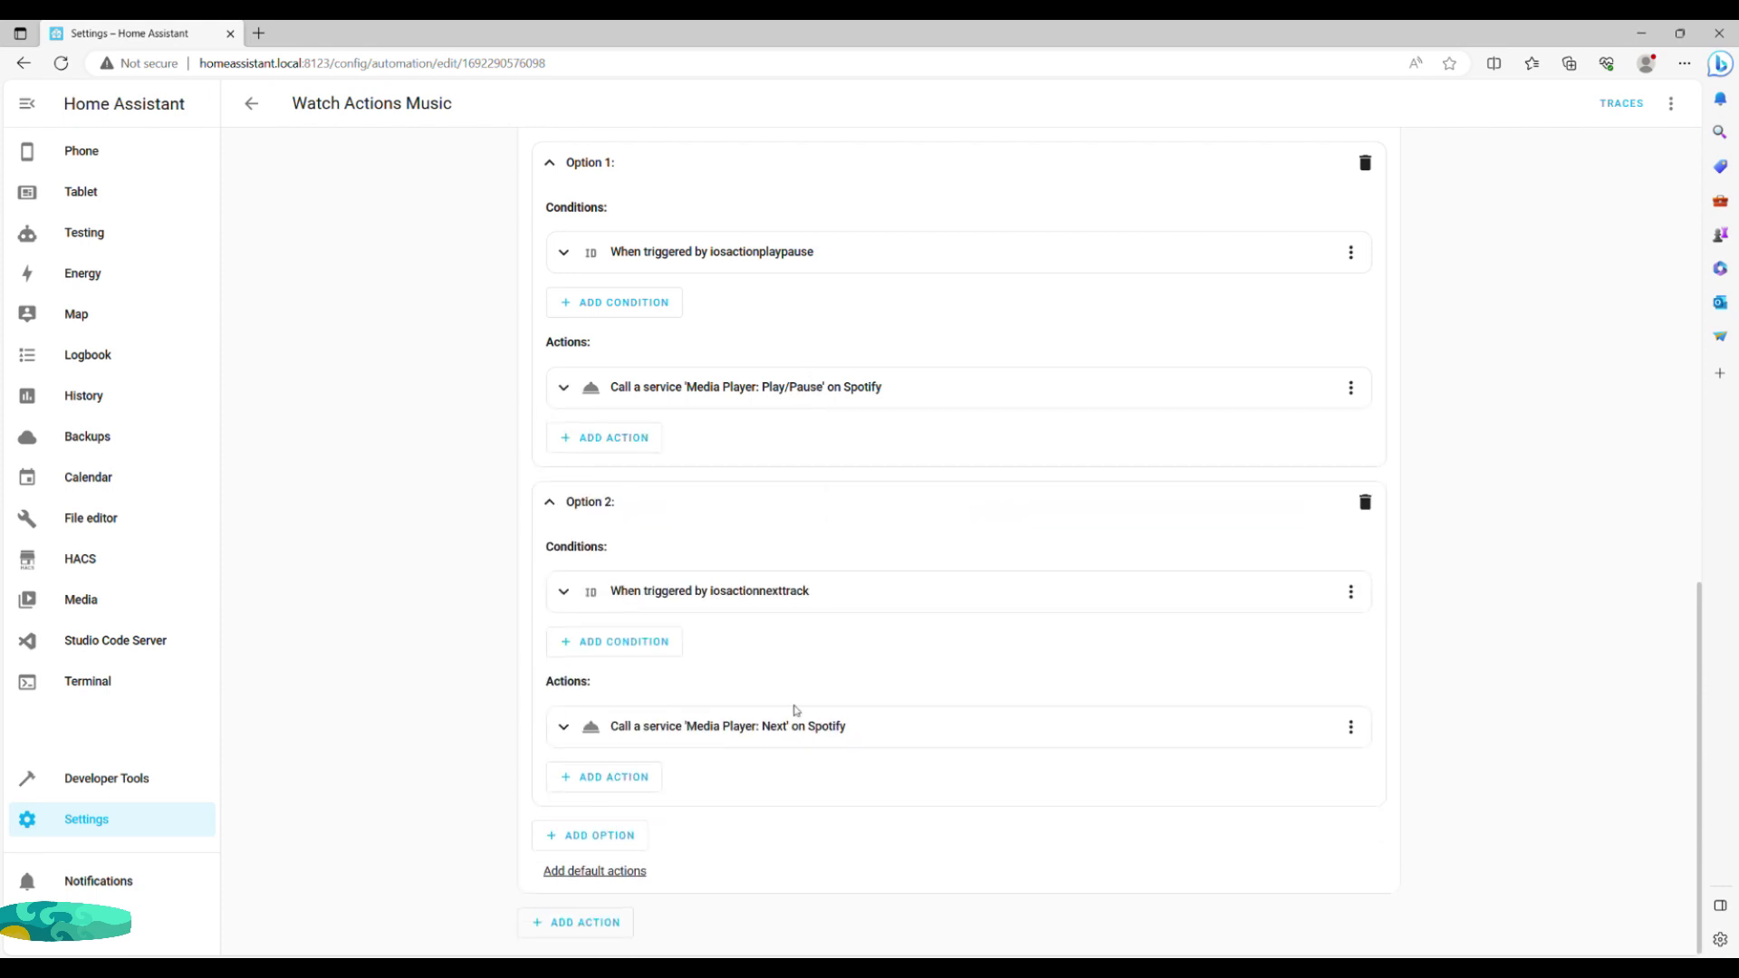
{"action": "left_click", "coordinate": [801, 728]}
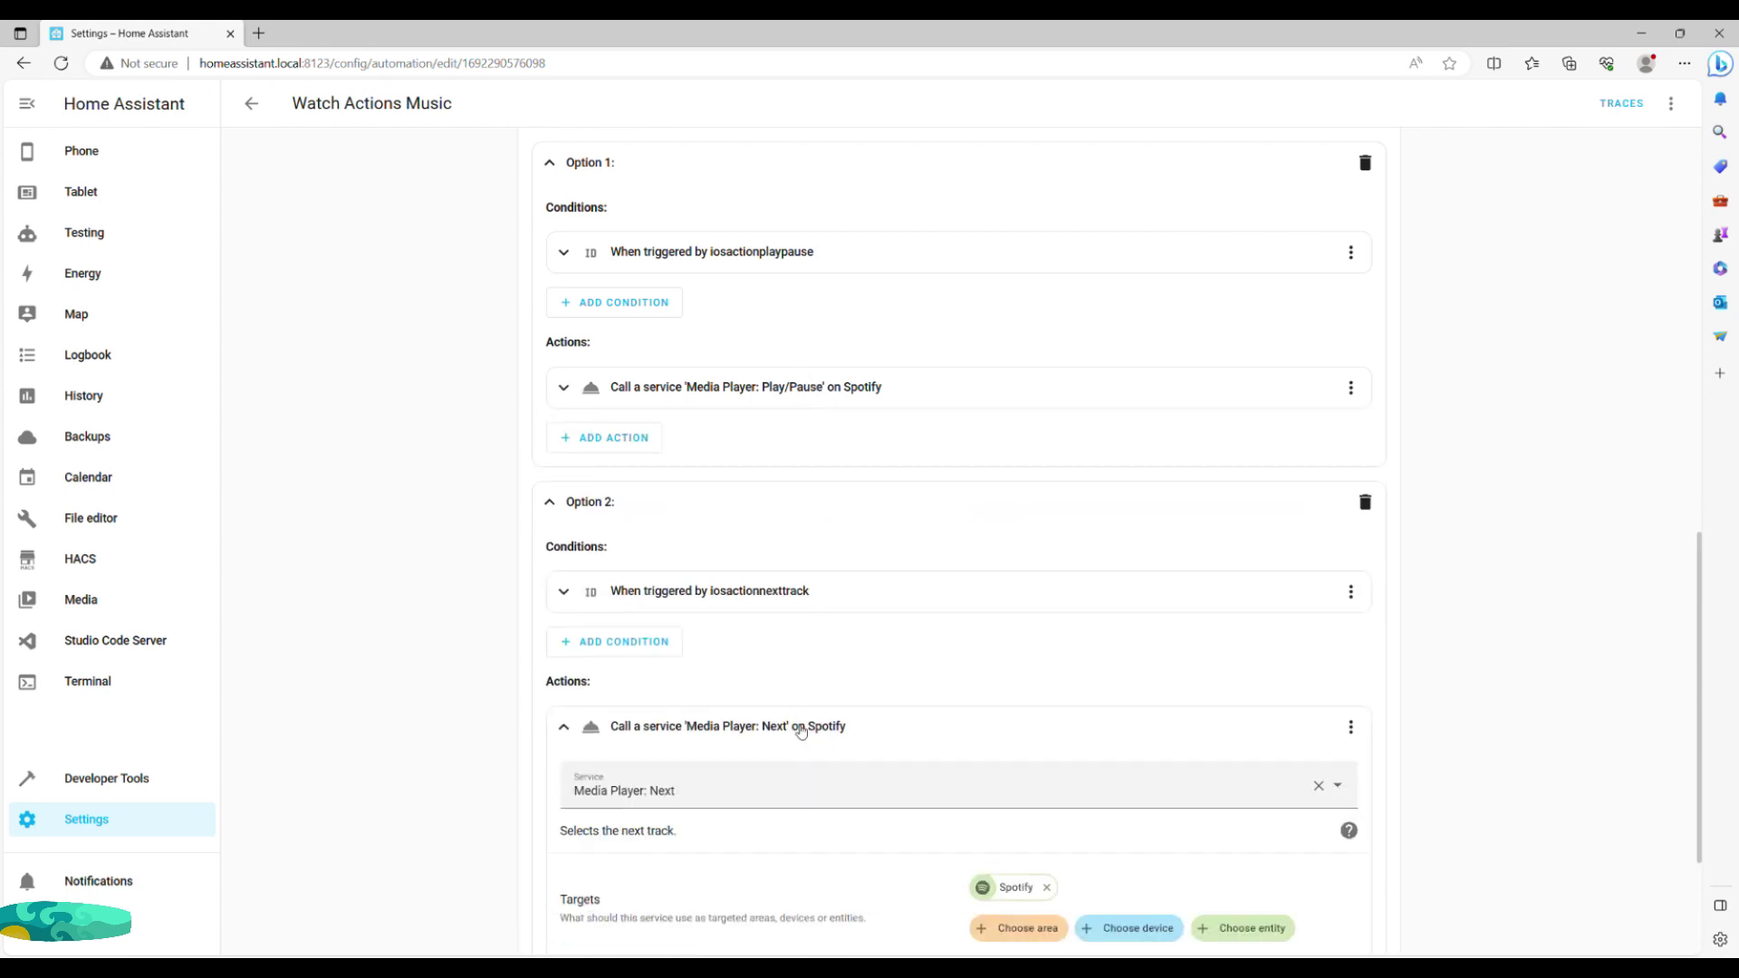
{"action": "left_click", "coordinate": [800, 728]}
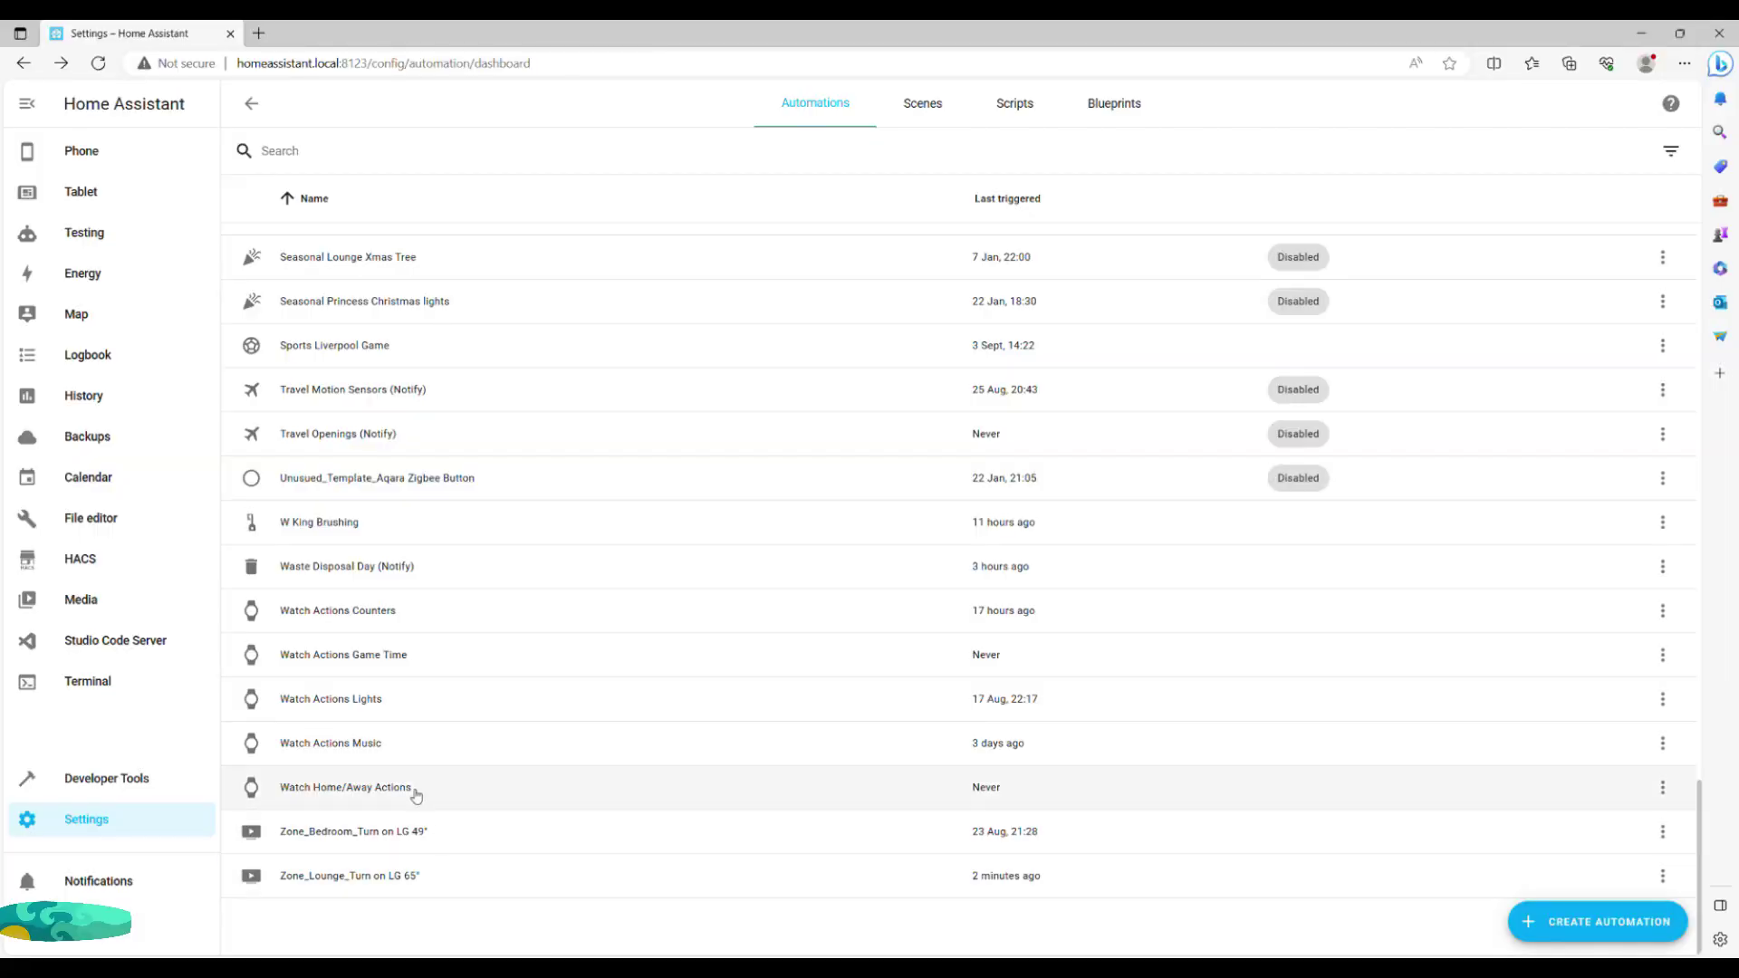
{"action": "left_click", "coordinate": [410, 790]}
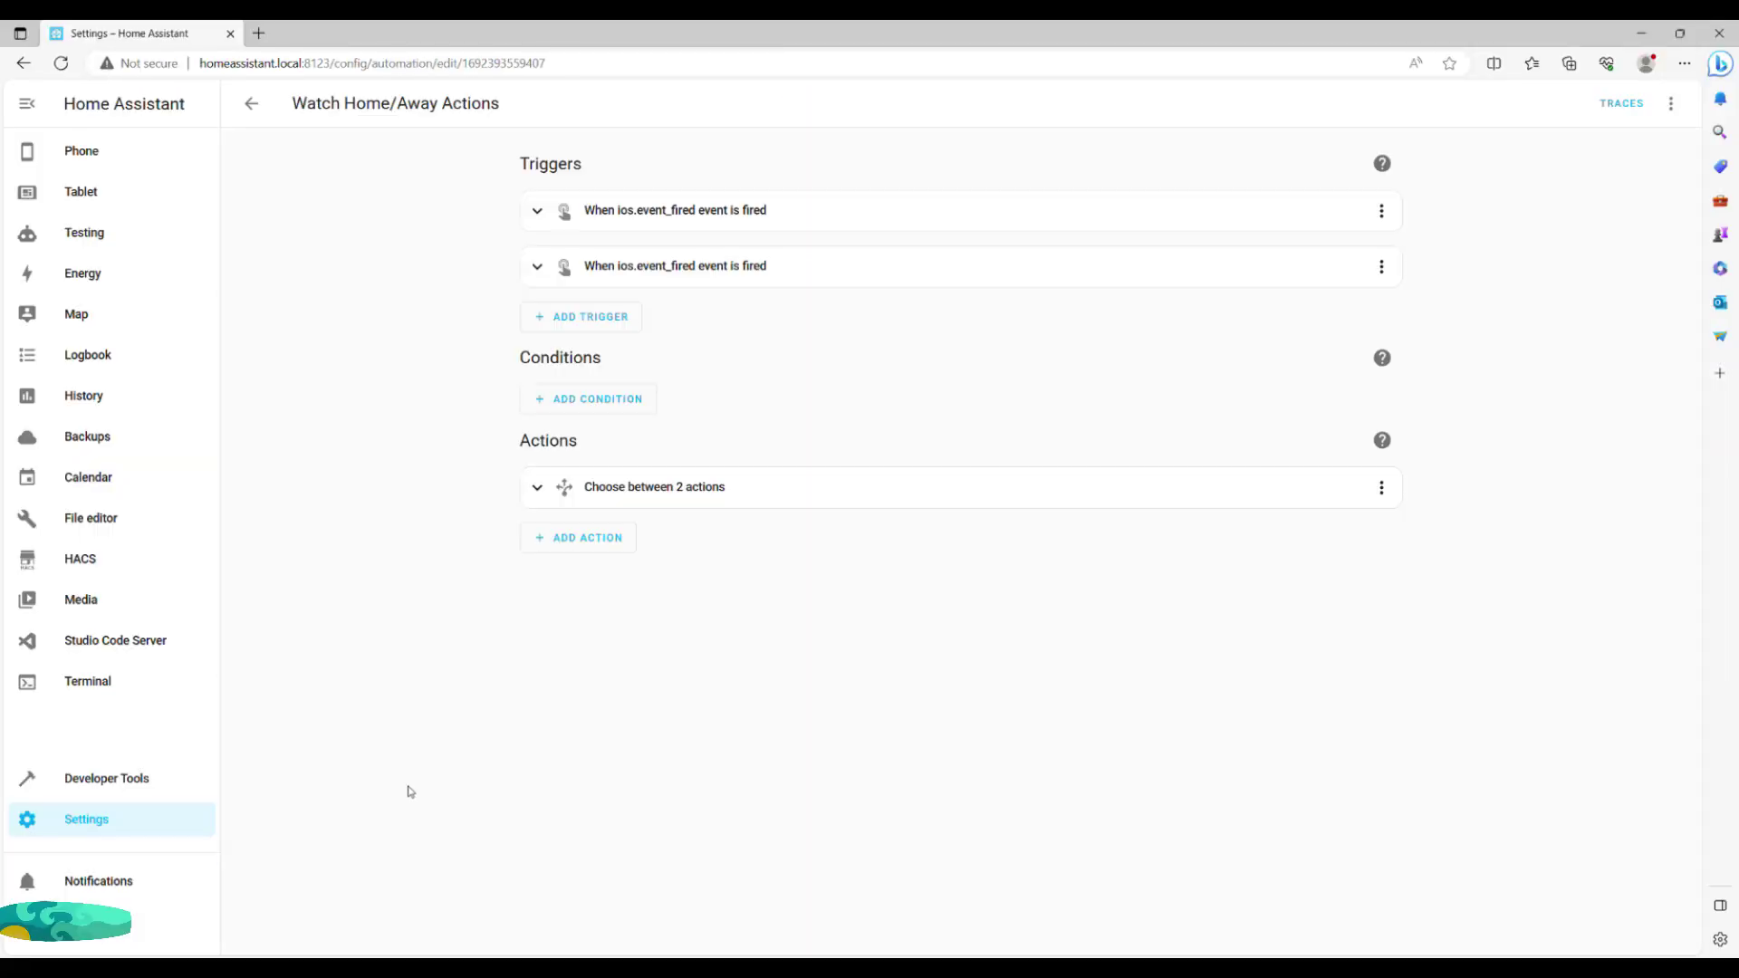
{"action": "left_click", "coordinate": [622, 204]}
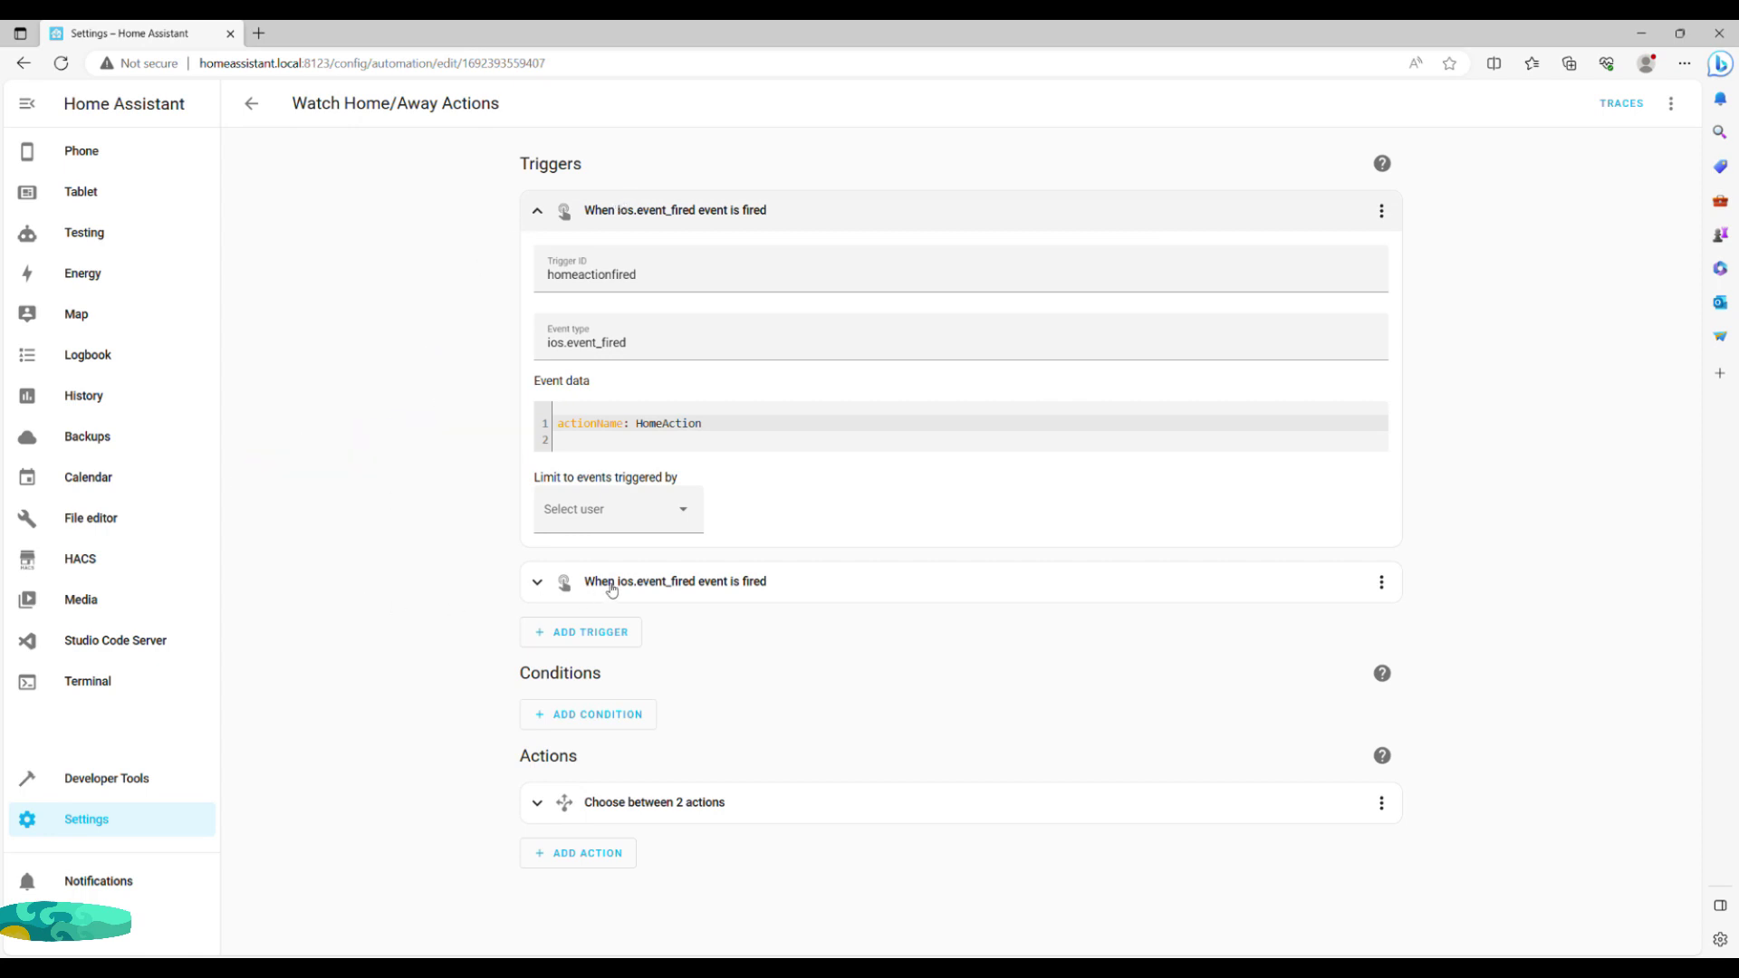
{"action": "left_click", "coordinate": [611, 587]}
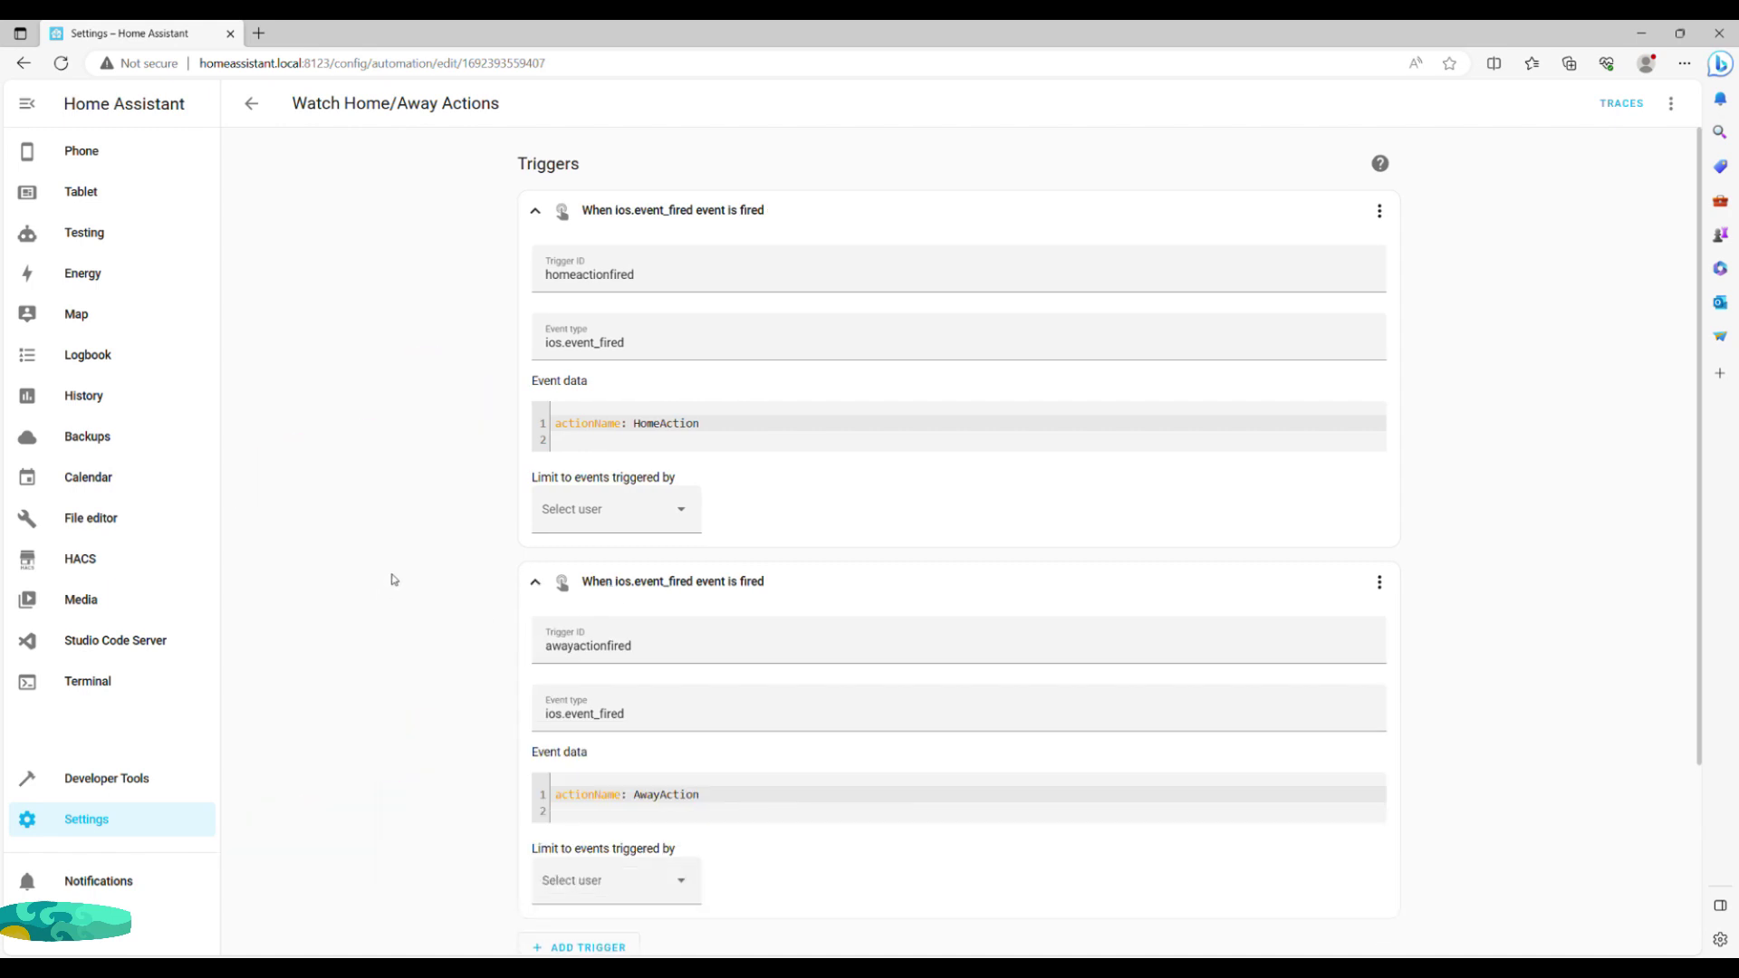
{"action": "scroll", "coordinate": [430, 568], "scroll_direction": "down", "scroll_amount": 5}
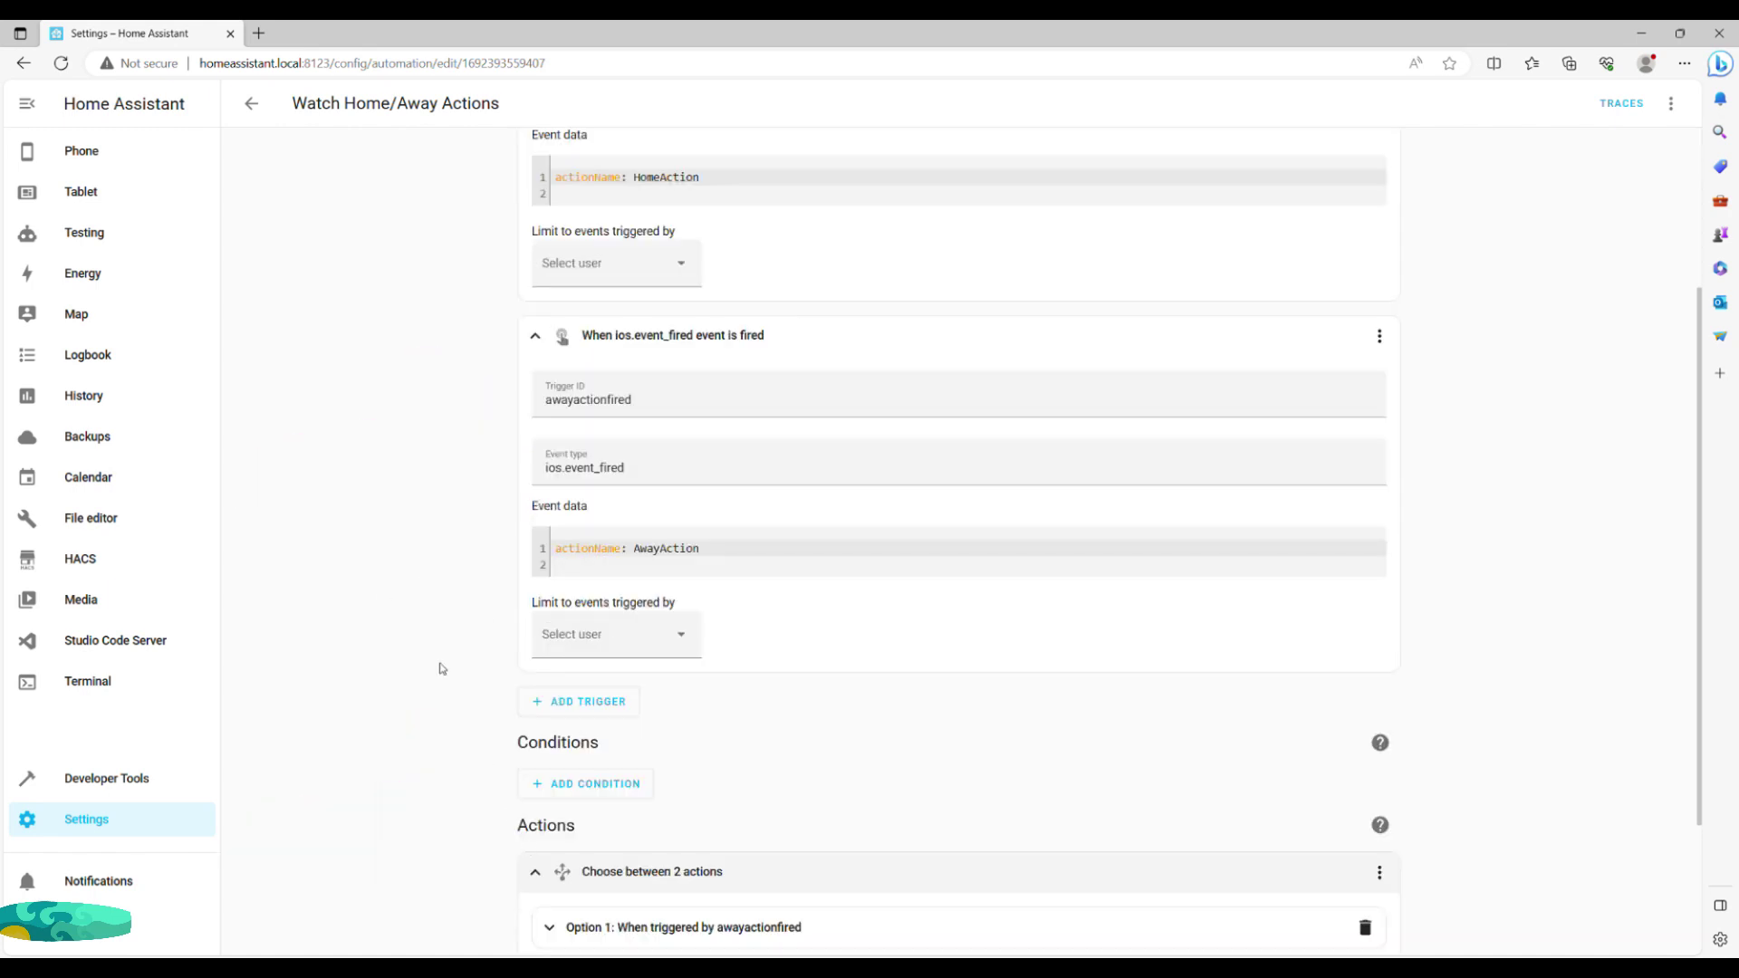
{"action": "left_click", "coordinate": [582, 748]}
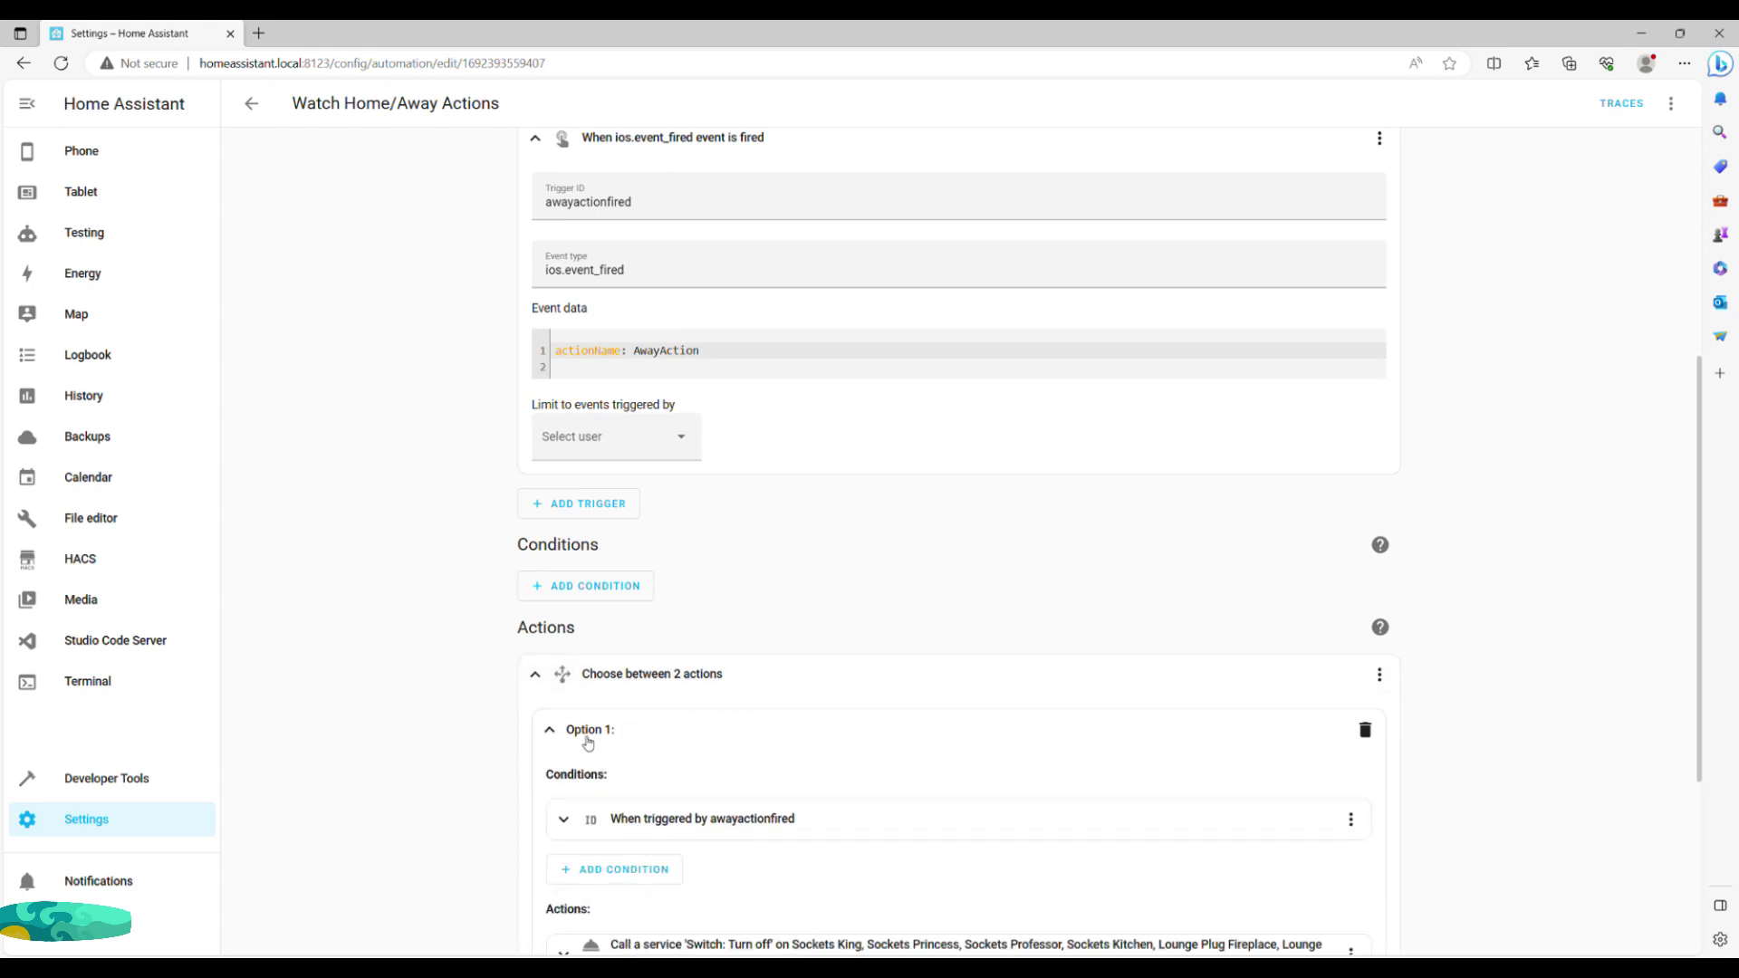
{"action": "scroll", "coordinate": [432, 648], "scroll_direction": "down", "scroll_amount": 4}
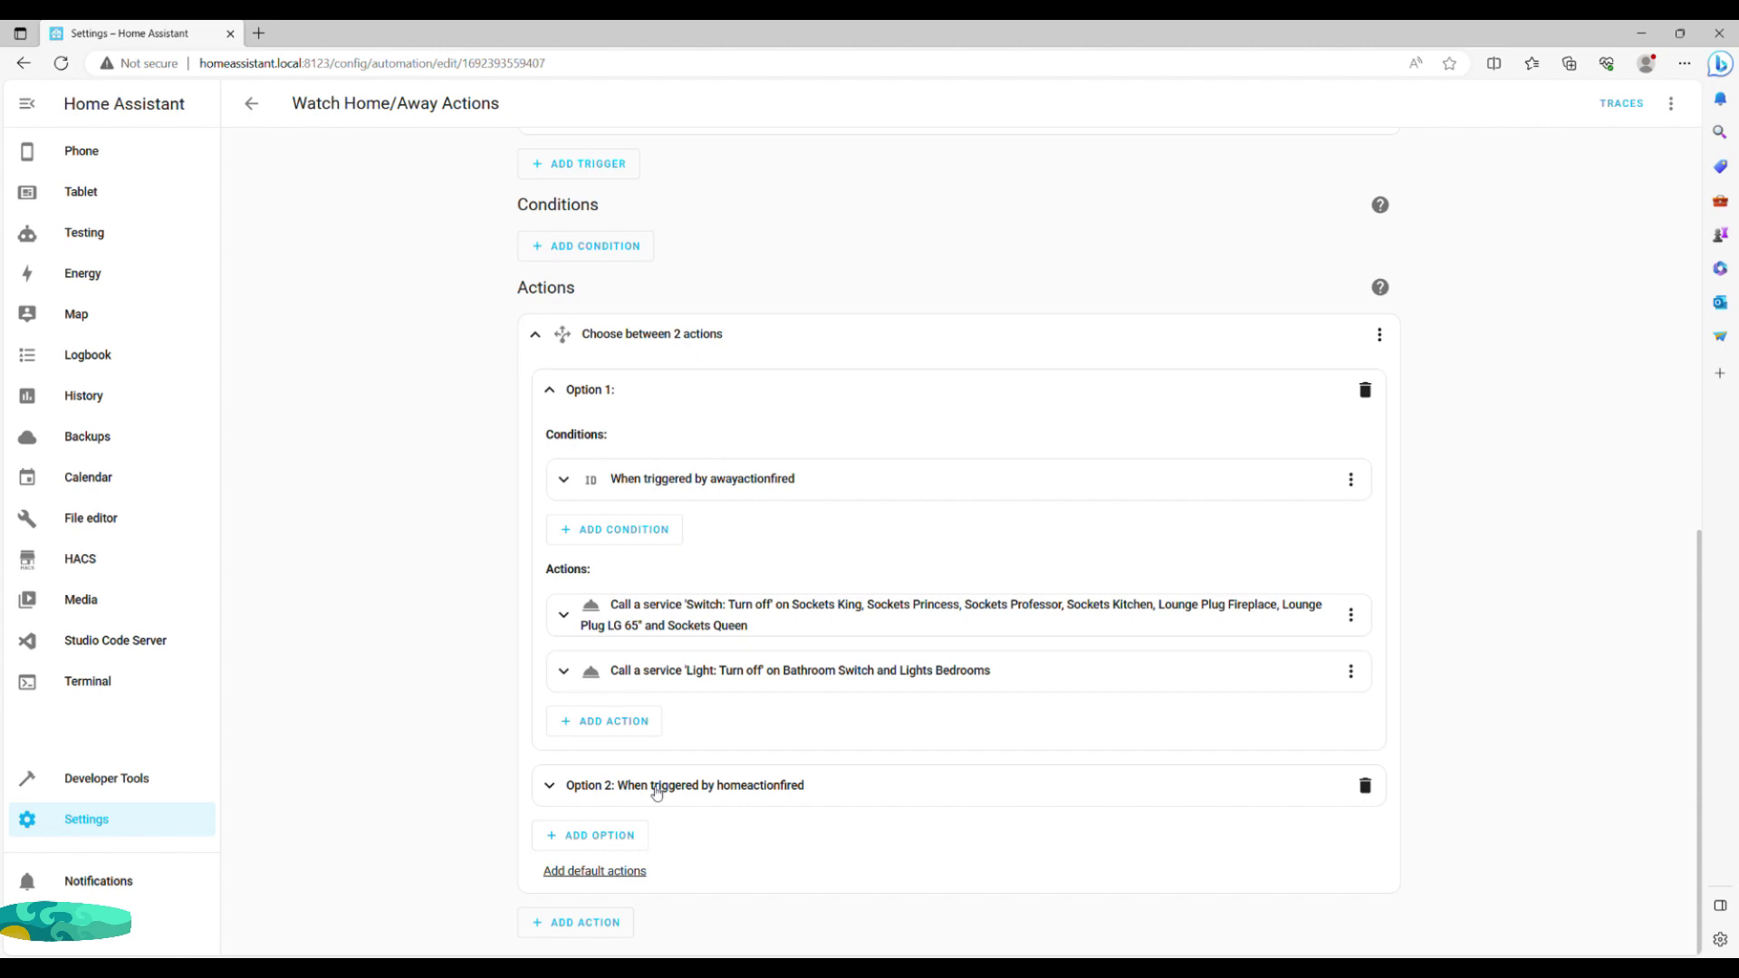
{"action": "left_click", "coordinate": [656, 788]}
{"action": "scroll", "coordinate": [316, 521], "scroll_direction": "down", "scroll_amount": 3}
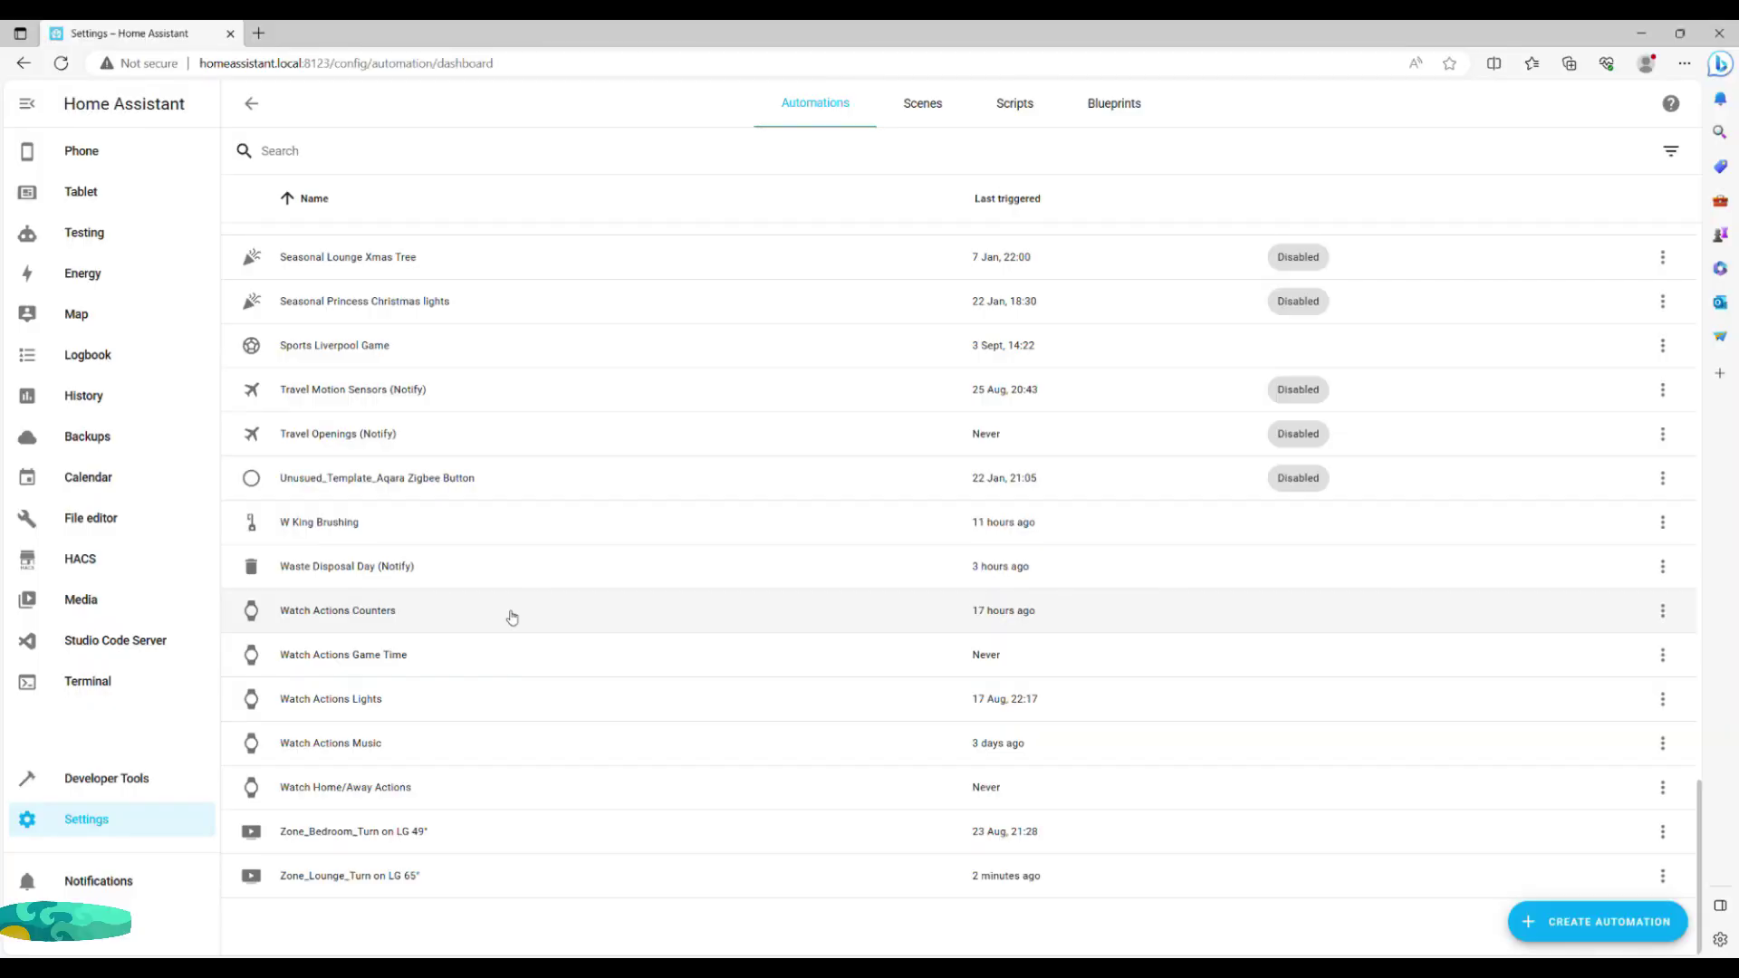
{"action": "left_click", "coordinate": [512, 618]}
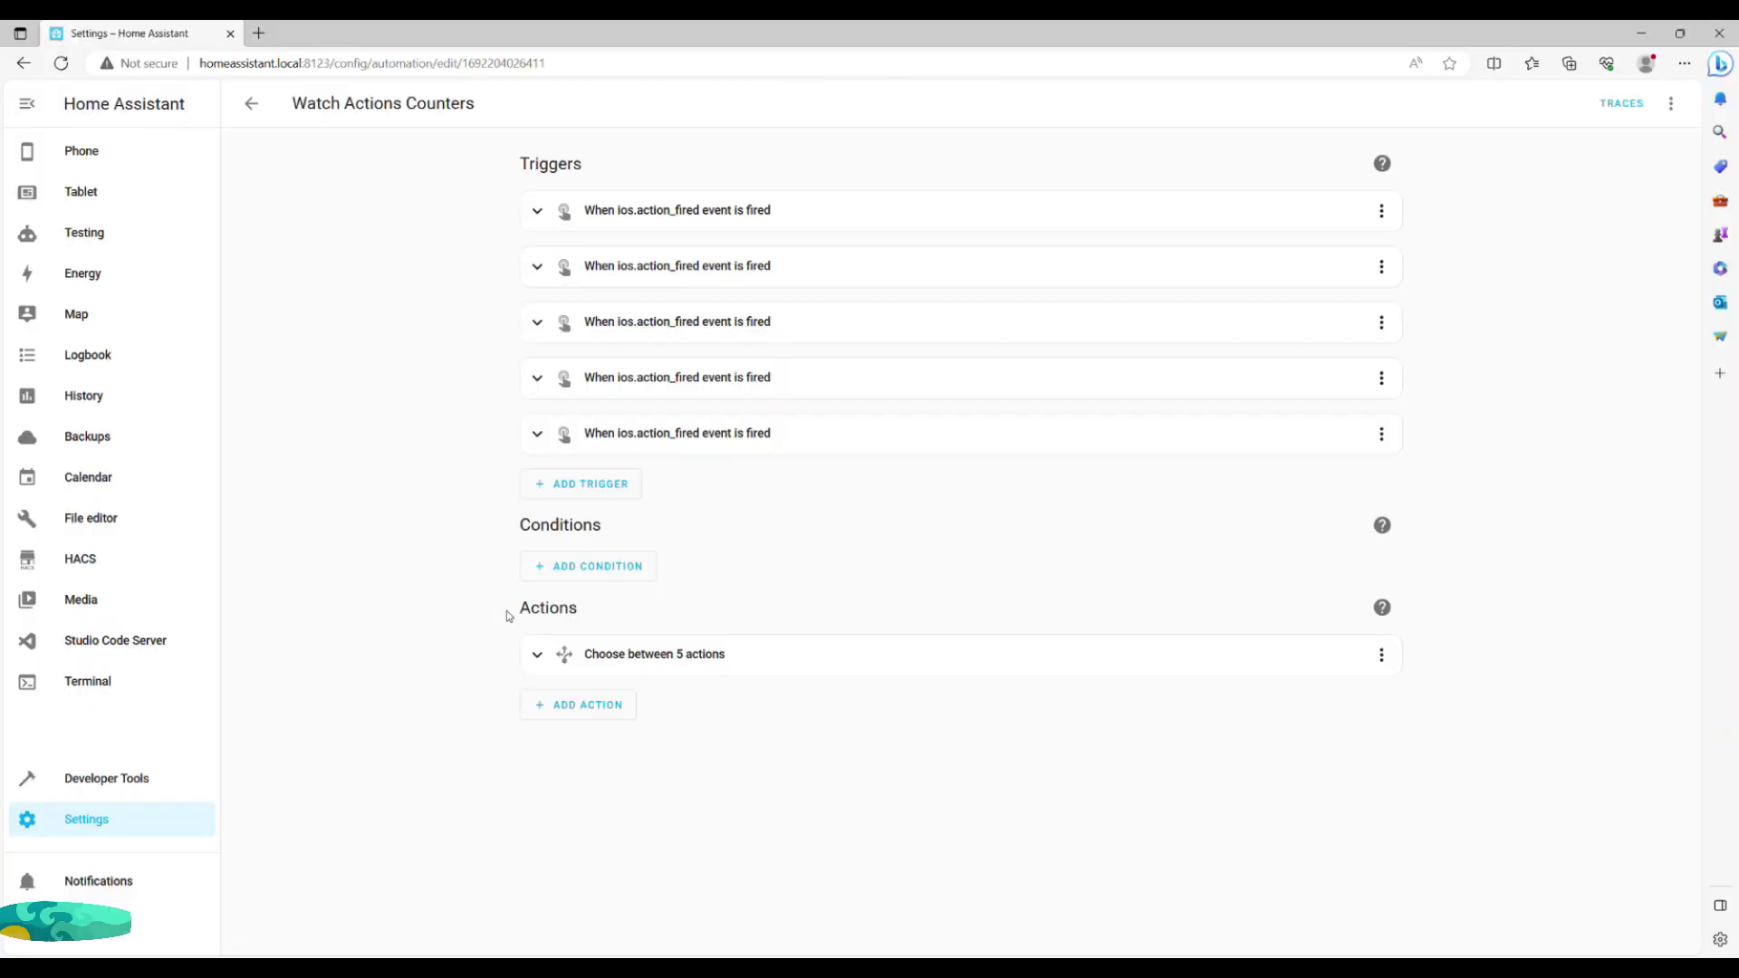
{"action": "left_click", "coordinate": [538, 213]}
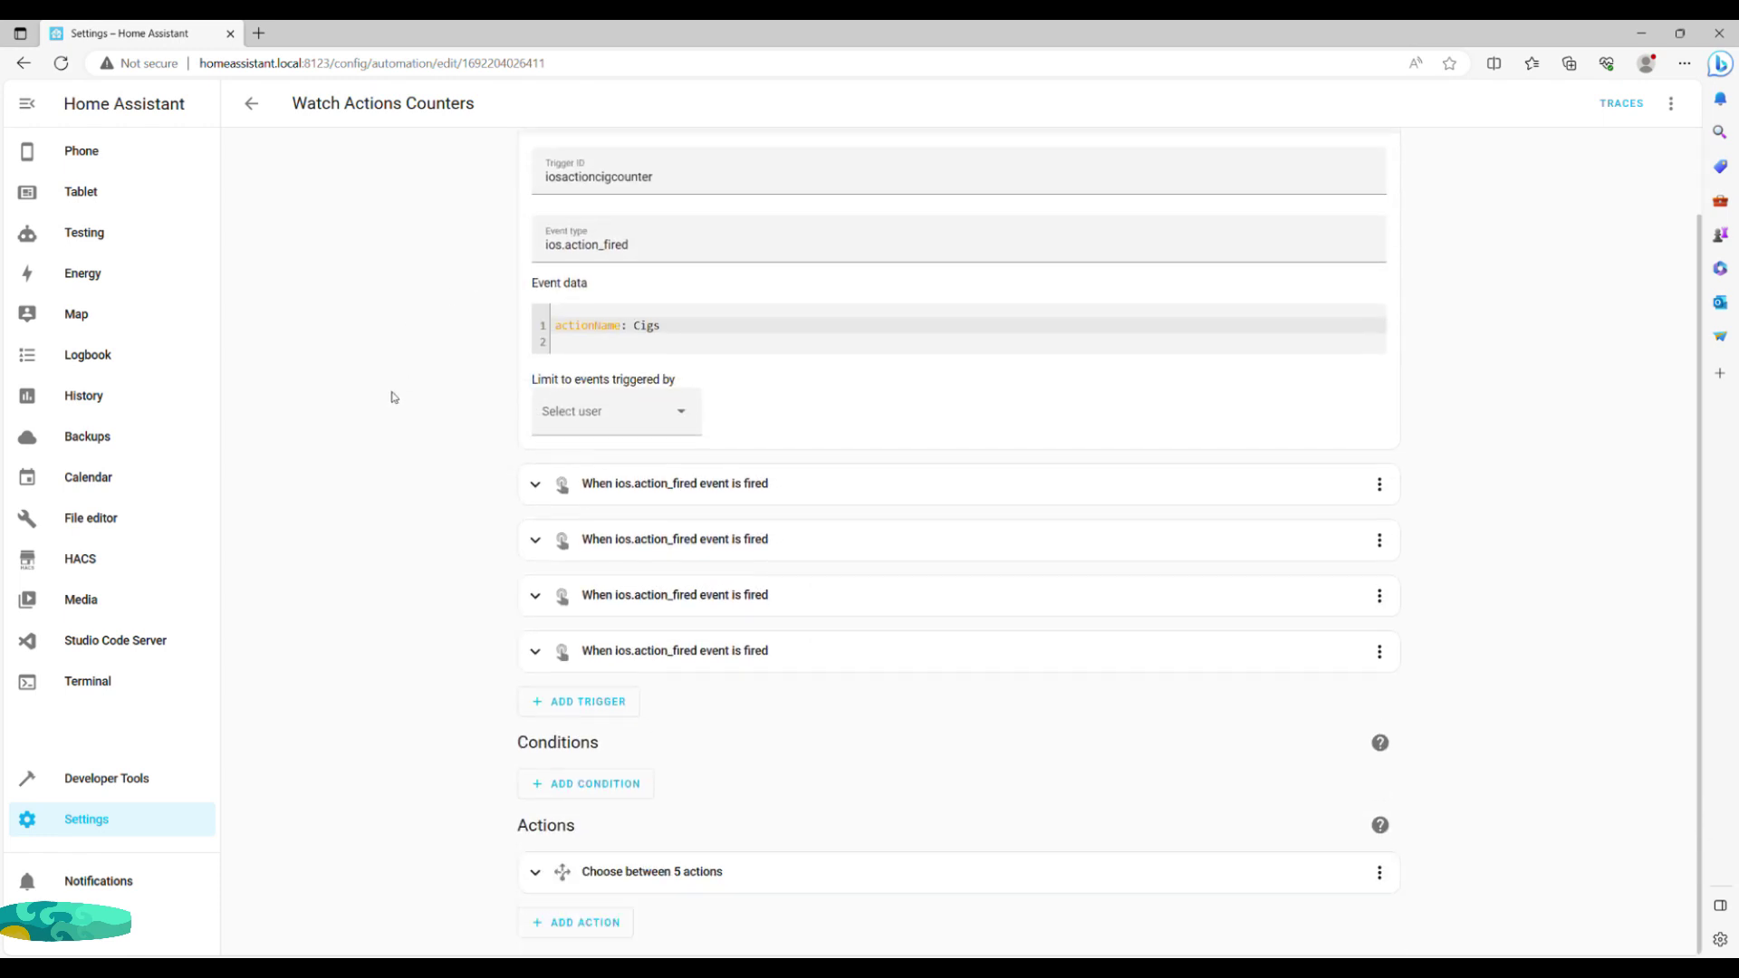
{"action": "left_click", "coordinate": [535, 484]}
{"action": "scroll", "coordinate": [355, 417], "scroll_direction": "down", "scroll_amount": 3}
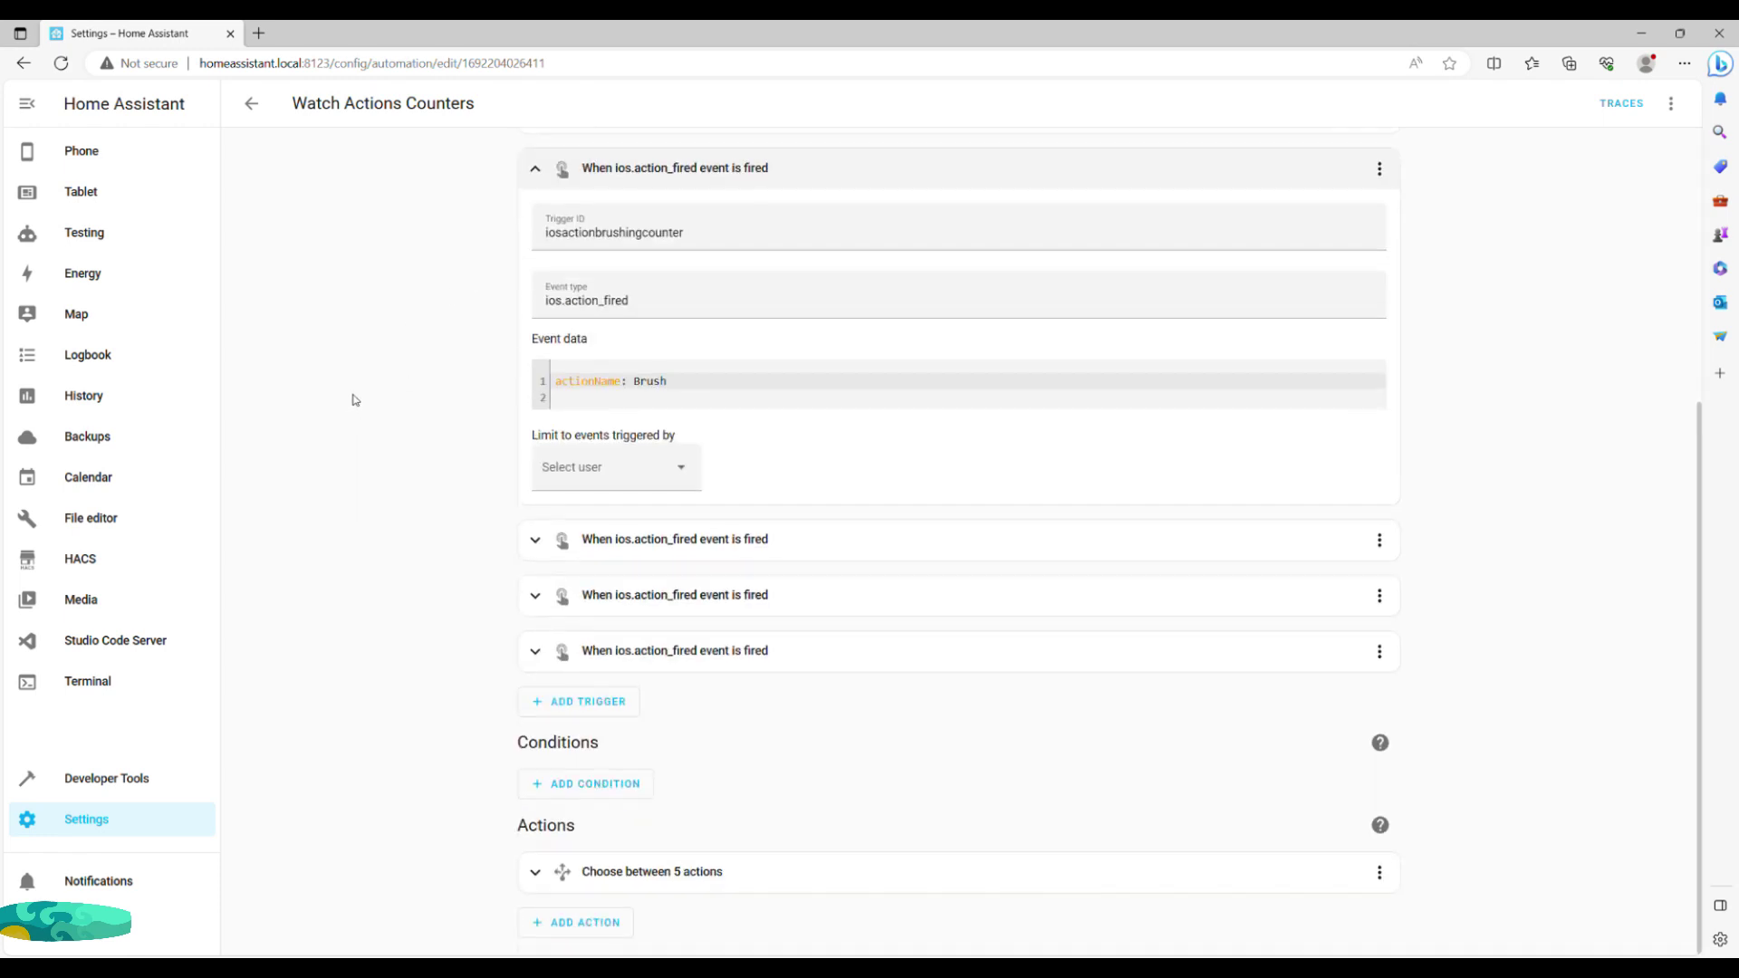
{"action": "left_click", "coordinate": [535, 540]}
{"action": "scroll", "coordinate": [355, 417], "scroll_direction": "down", "scroll_amount": 3}
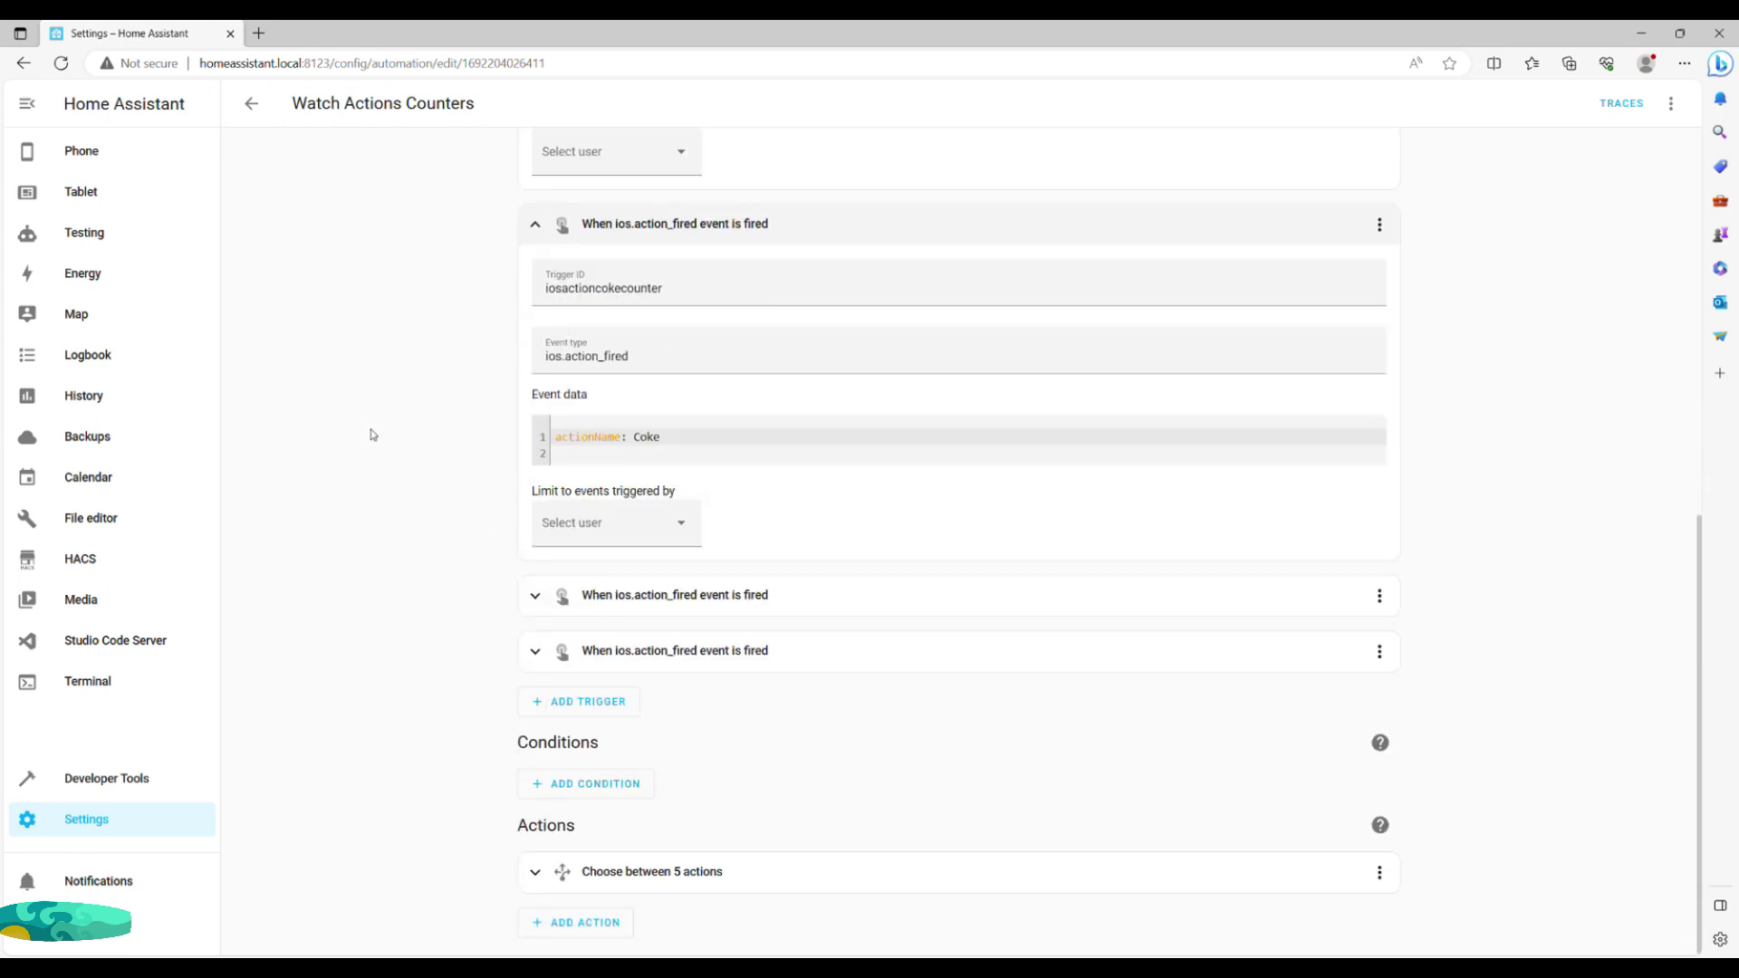
{"action": "left_click", "coordinate": [535, 596]}
{"action": "scroll", "coordinate": [450, 474], "scroll_direction": "down", "scroll_amount": 3}
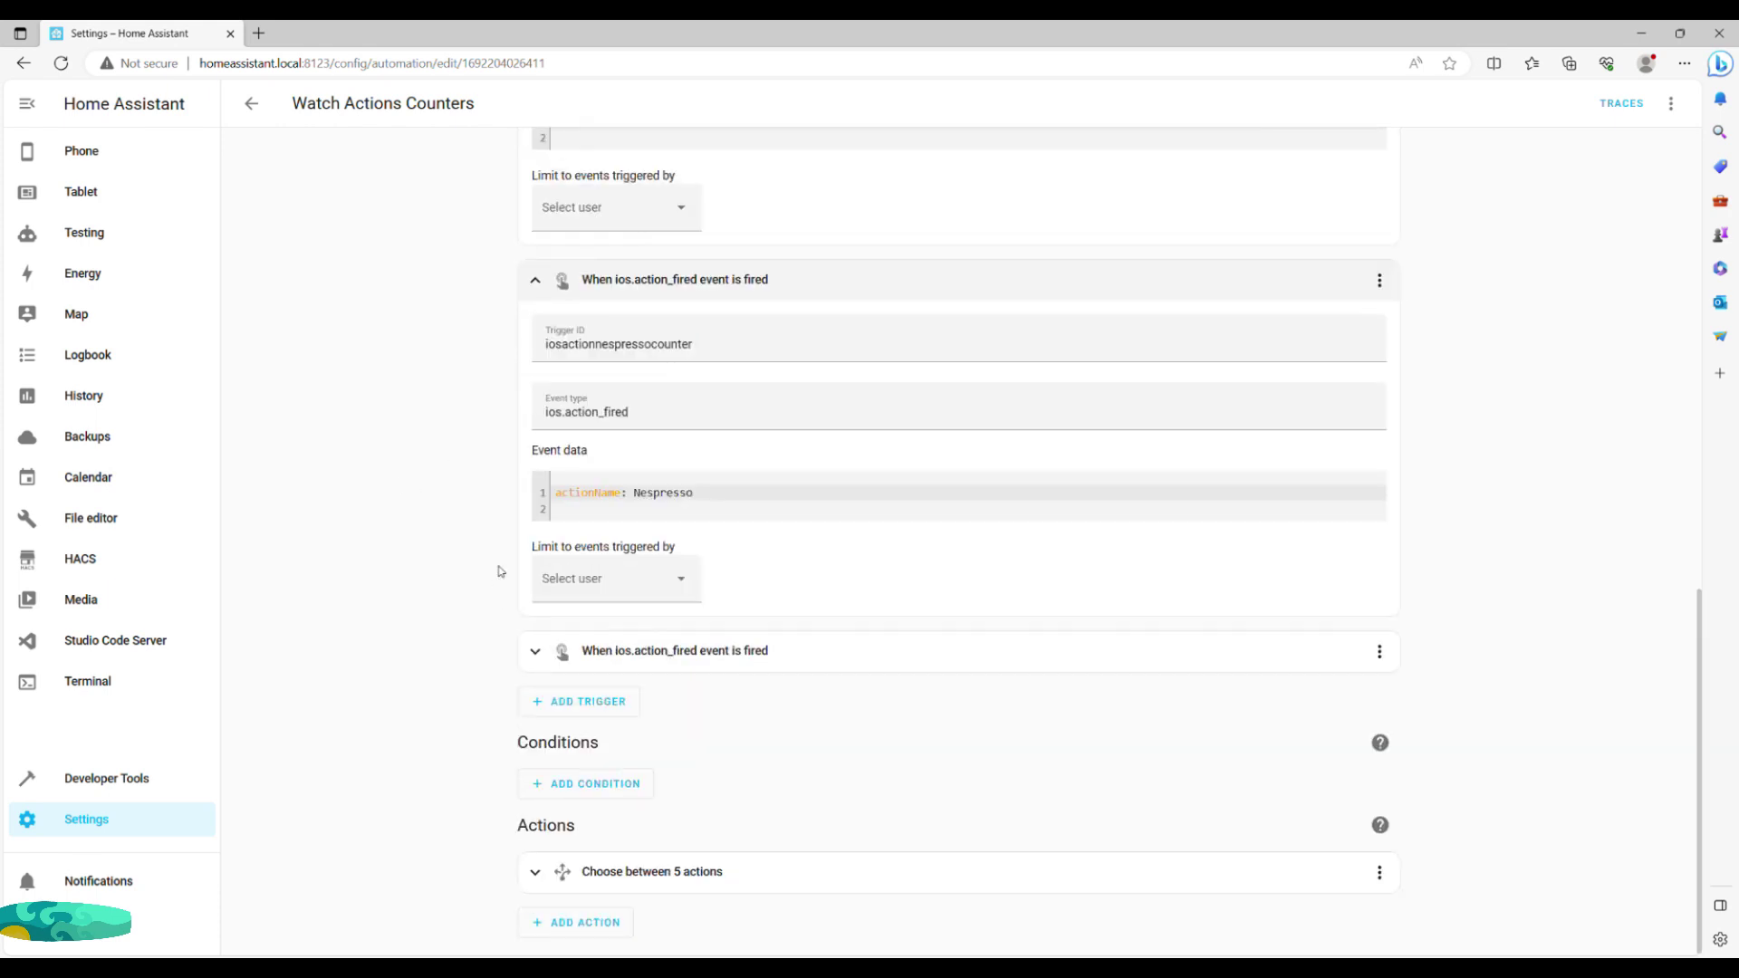
{"action": "left_click", "coordinate": [535, 650]}
{"action": "scroll", "coordinate": [341, 396], "scroll_direction": "down", "scroll_amount": 3}
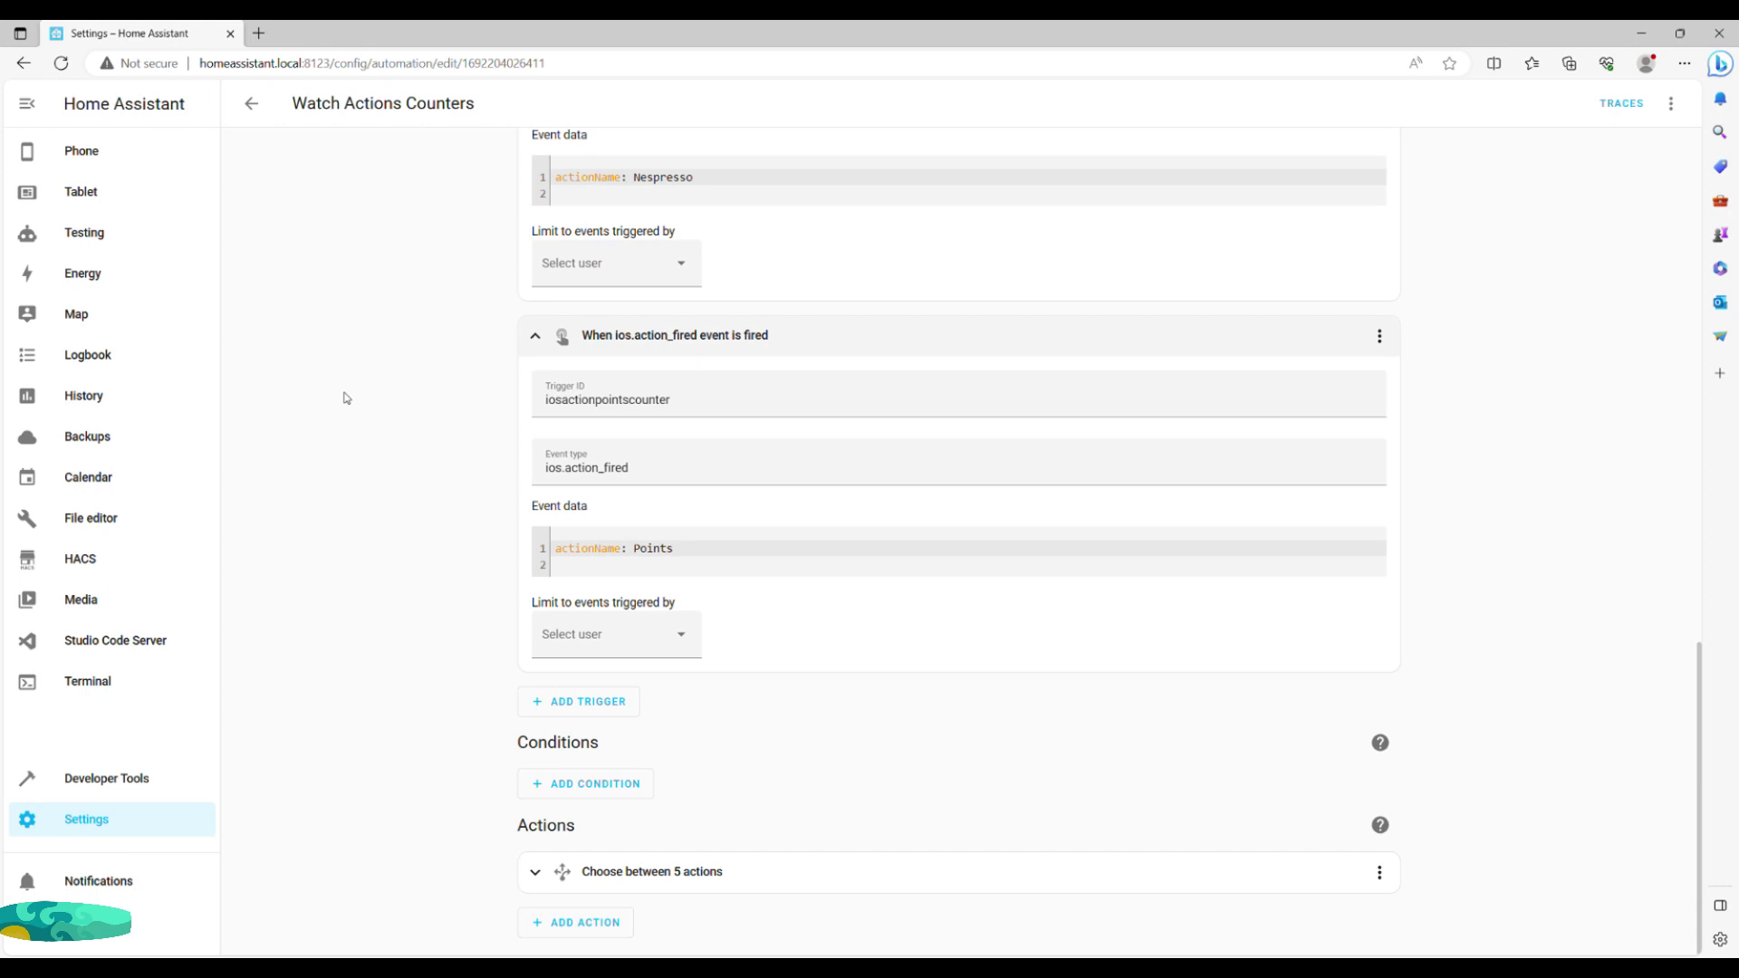
{"action": "left_click", "coordinate": [537, 874]}
{"action": "scroll", "coordinate": [350, 517], "scroll_direction": "down", "scroll_amount": 3}
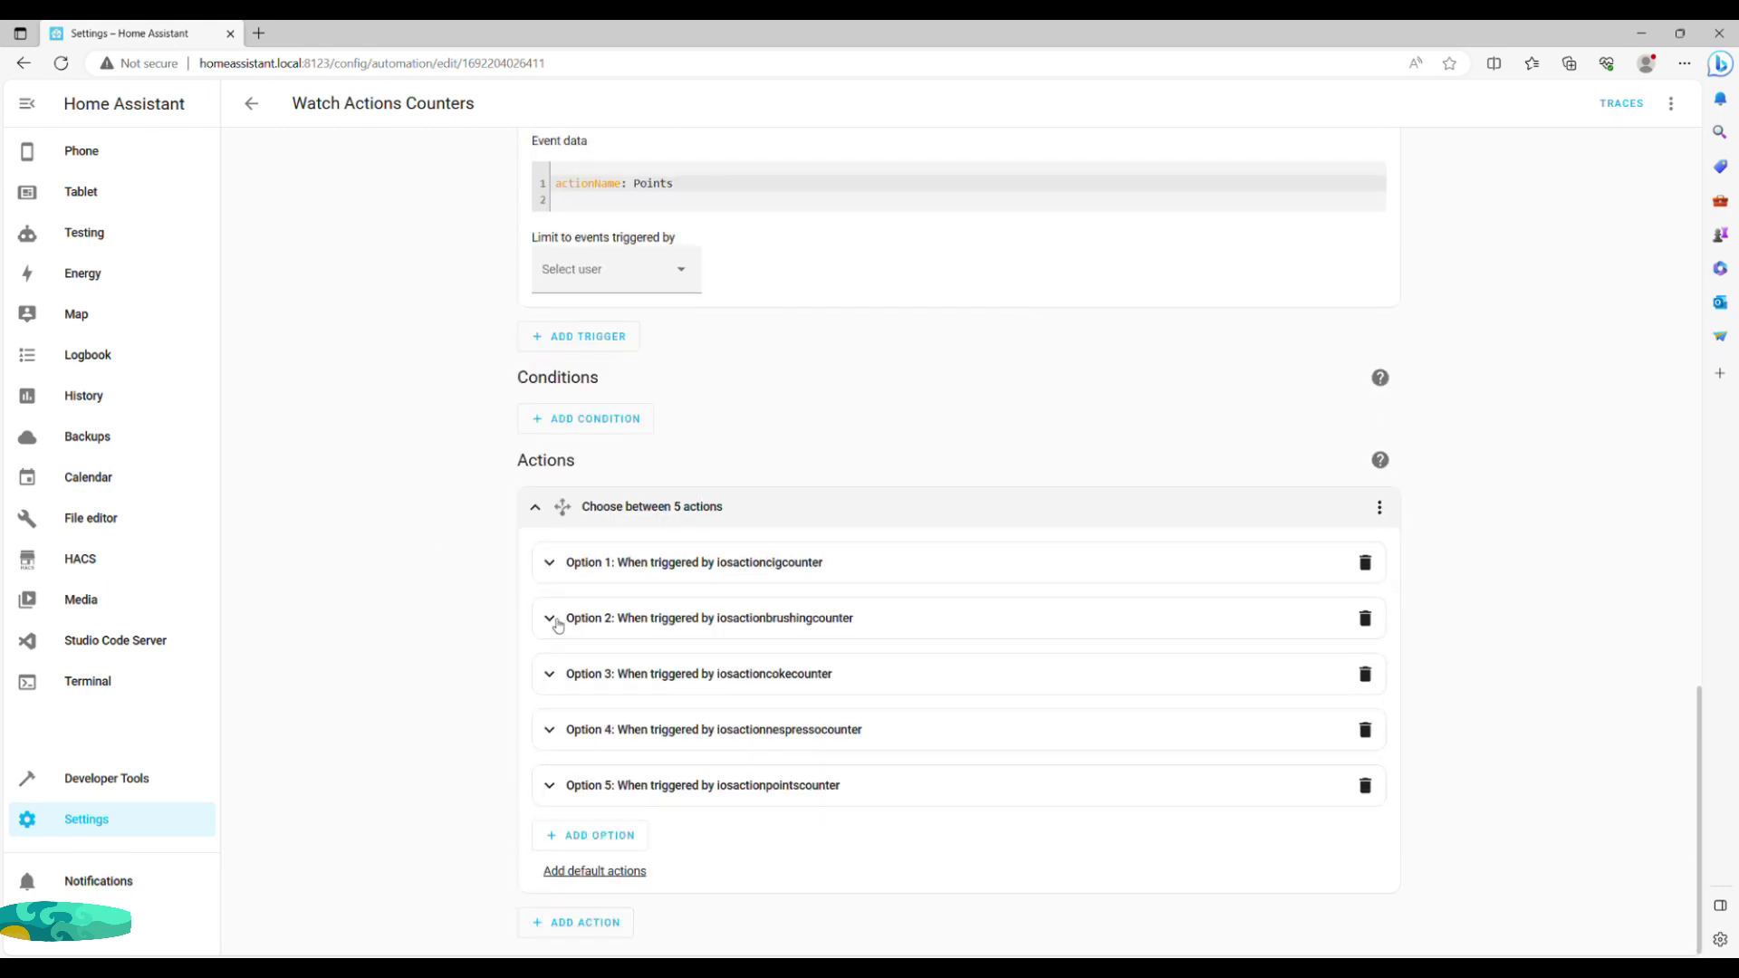
{"action": "left_click", "coordinate": [563, 678]}
{"action": "scroll", "coordinate": [457, 552], "scroll_direction": "down", "scroll_amount": 3}
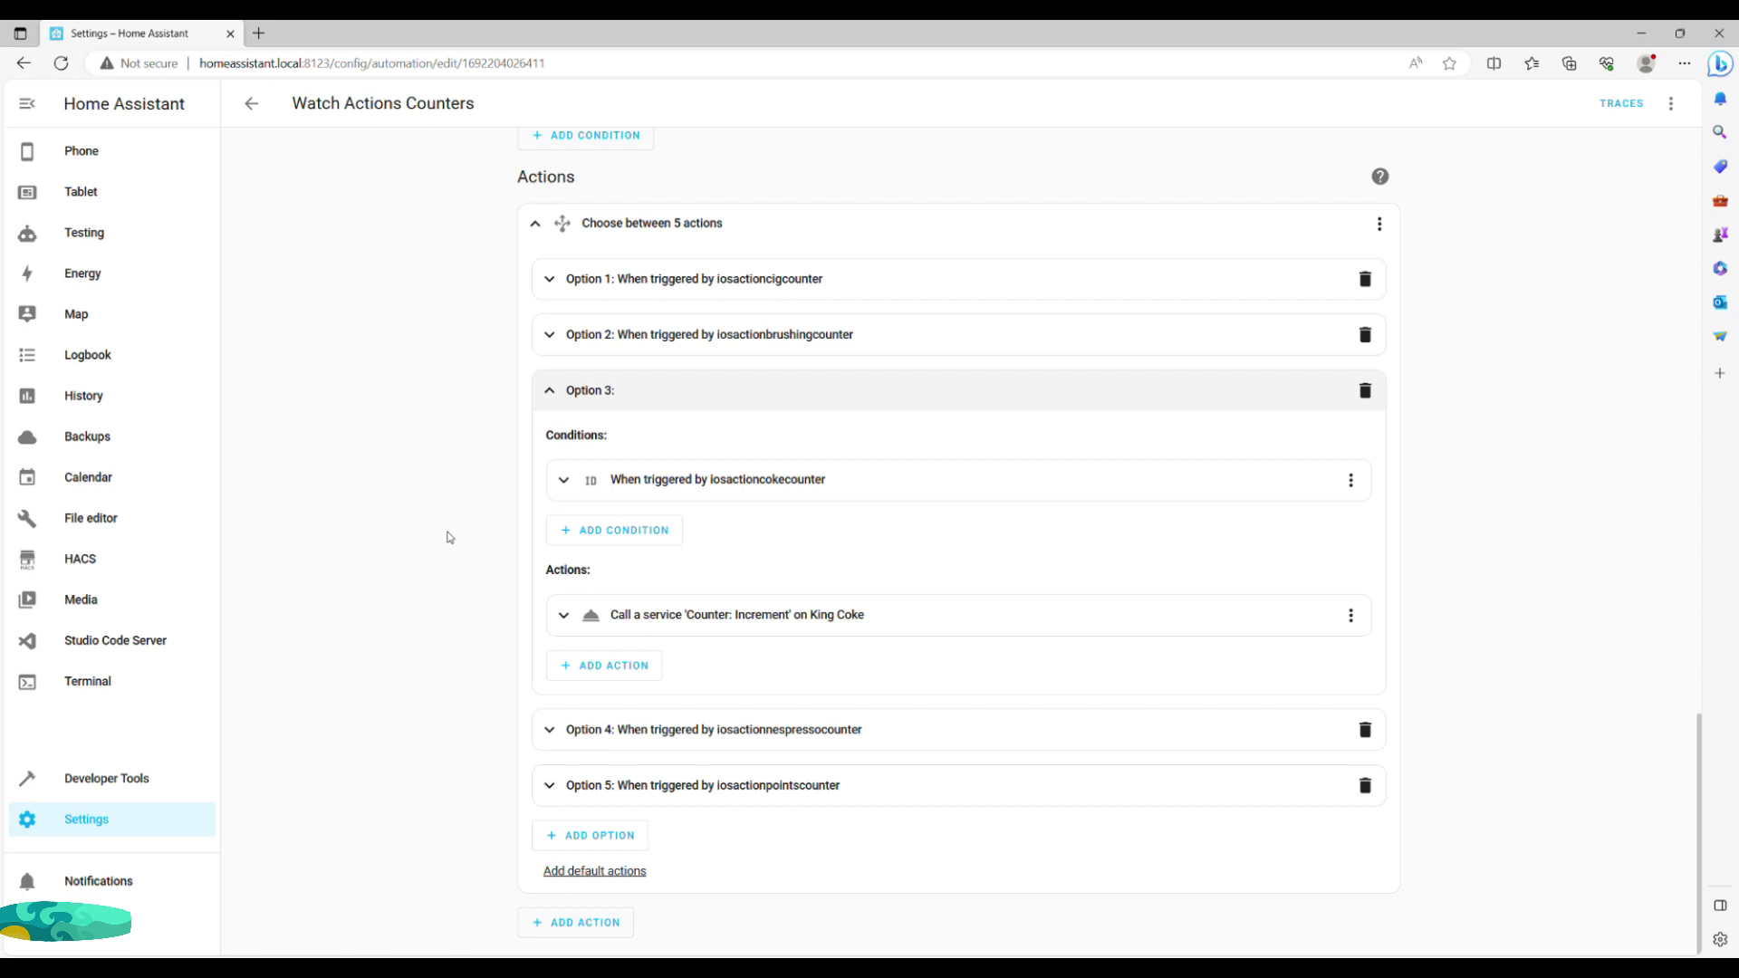
{"action": "key", "text": "alt+Left"}
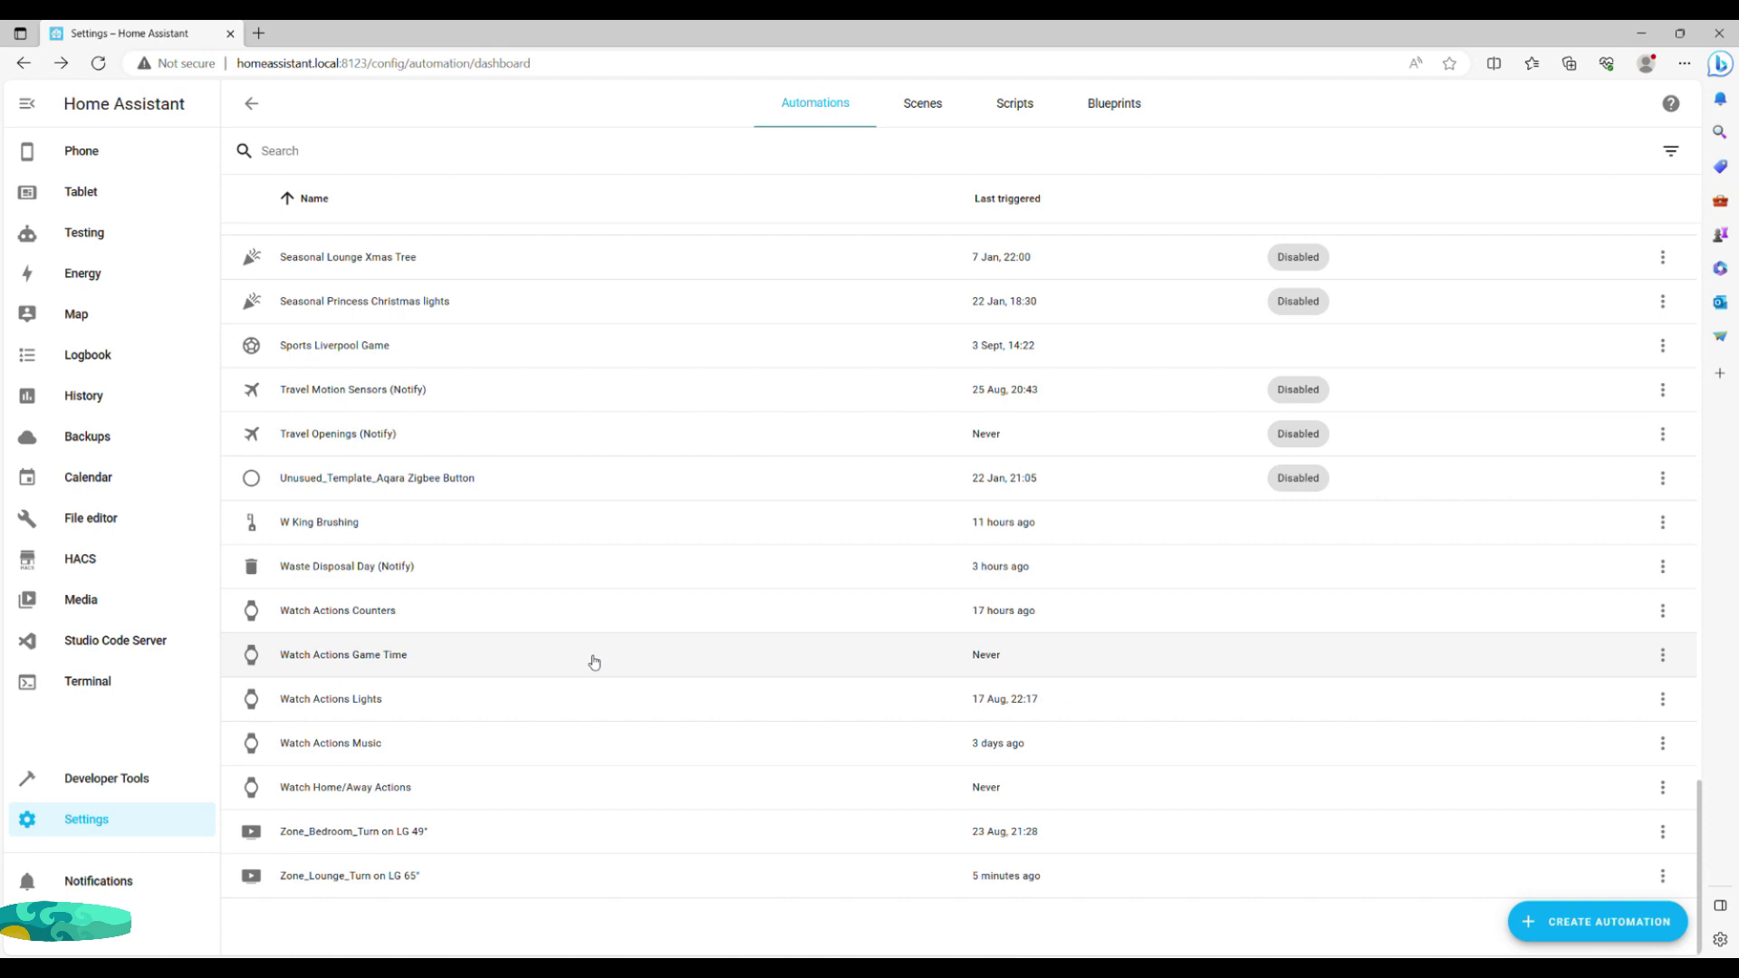
{"action": "left_click", "coordinate": [593, 661]}
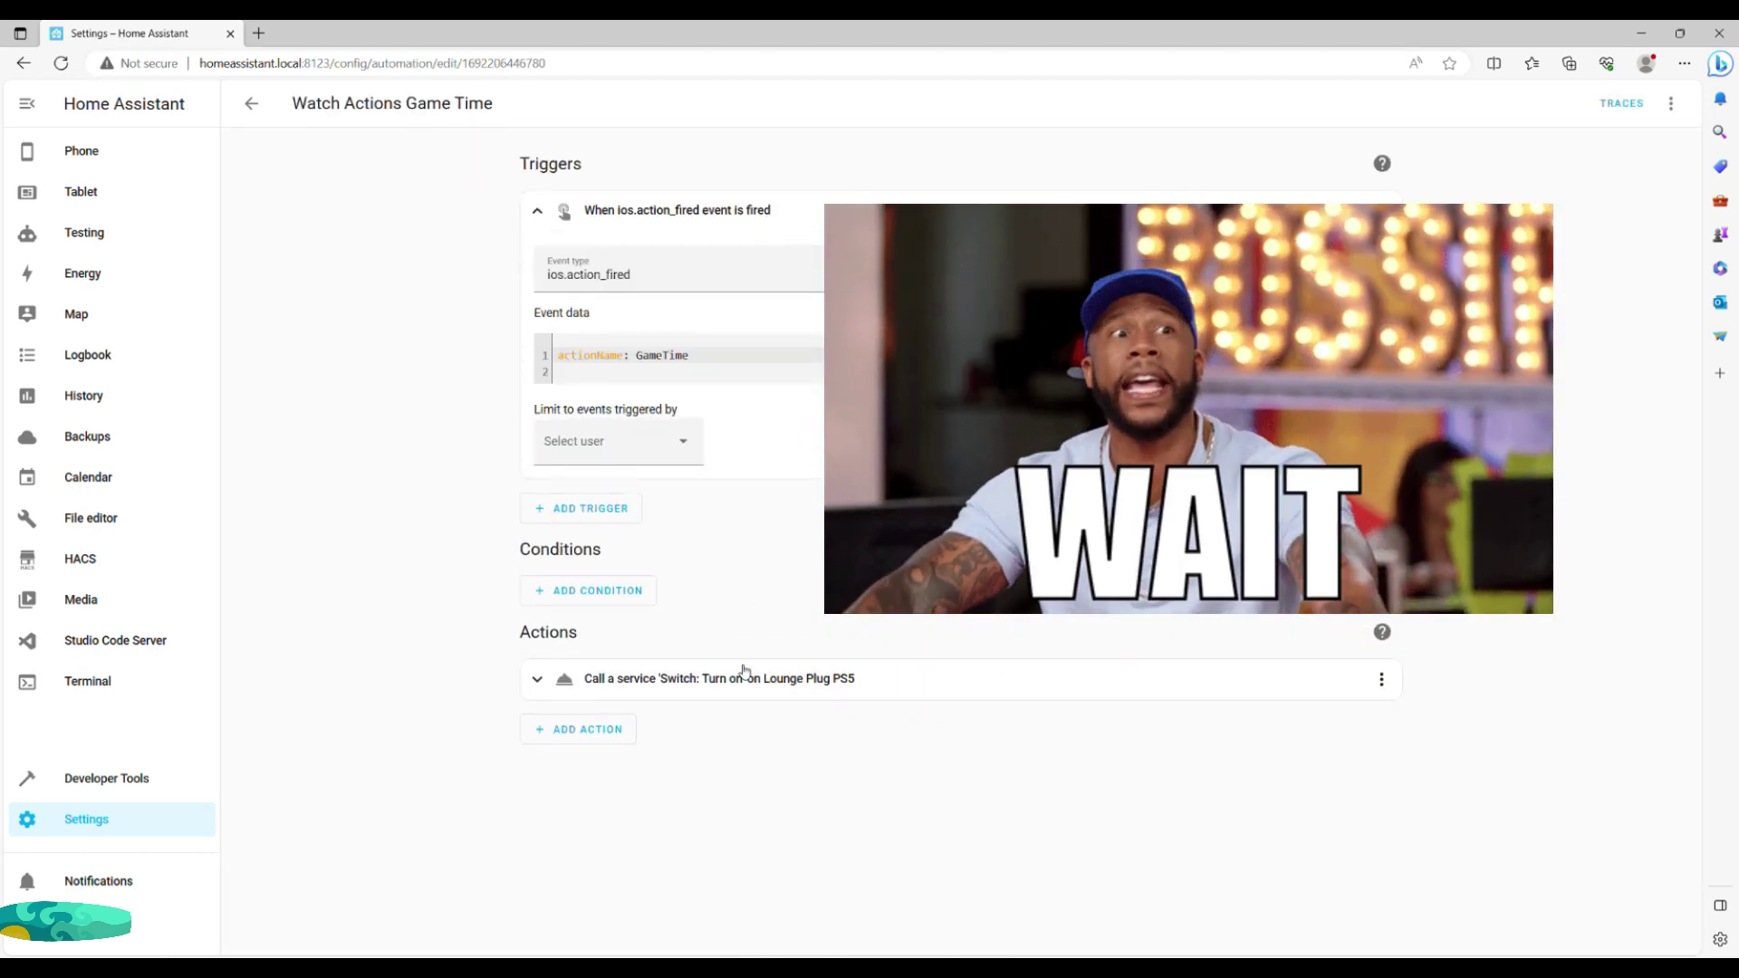
{"action": "left_click", "coordinate": [742, 677]}
{"action": "key", "text": "alt+Left"}
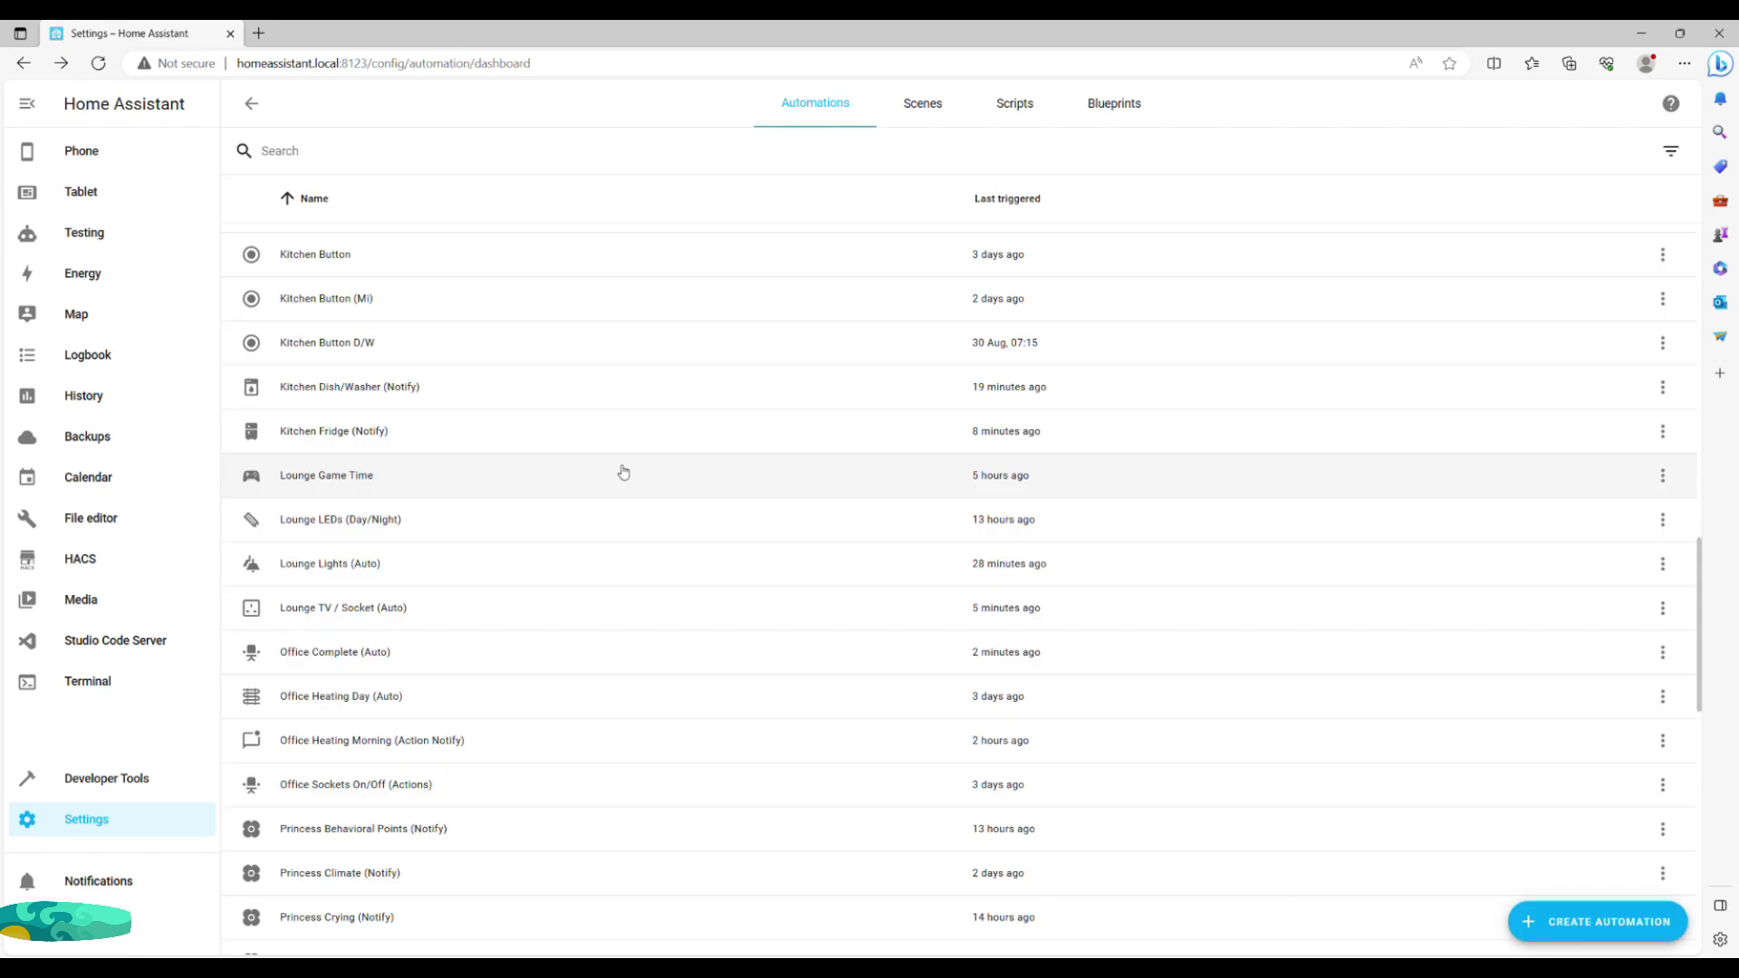
Step: Open Lounge Game Time and expand the LG 65" on, PS5 power-below-10 triggers and two-option card
{"action": "left_click", "coordinate": [623, 472]}
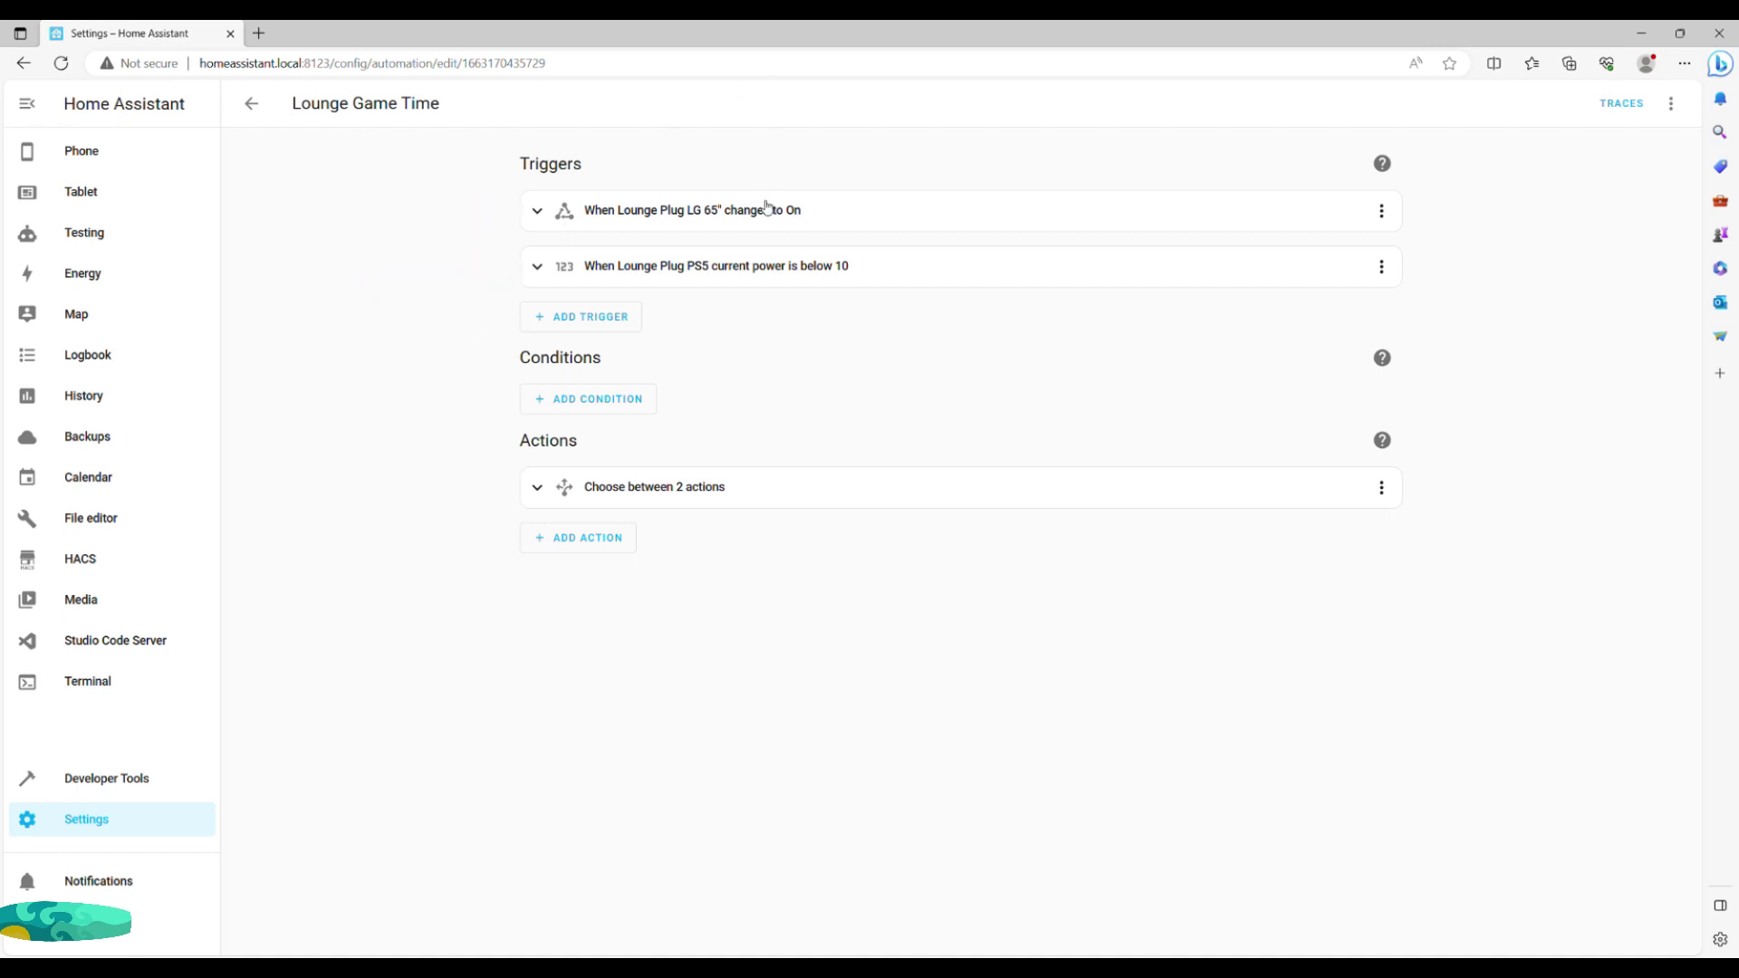
{"action": "left_click", "coordinate": [768, 209]}
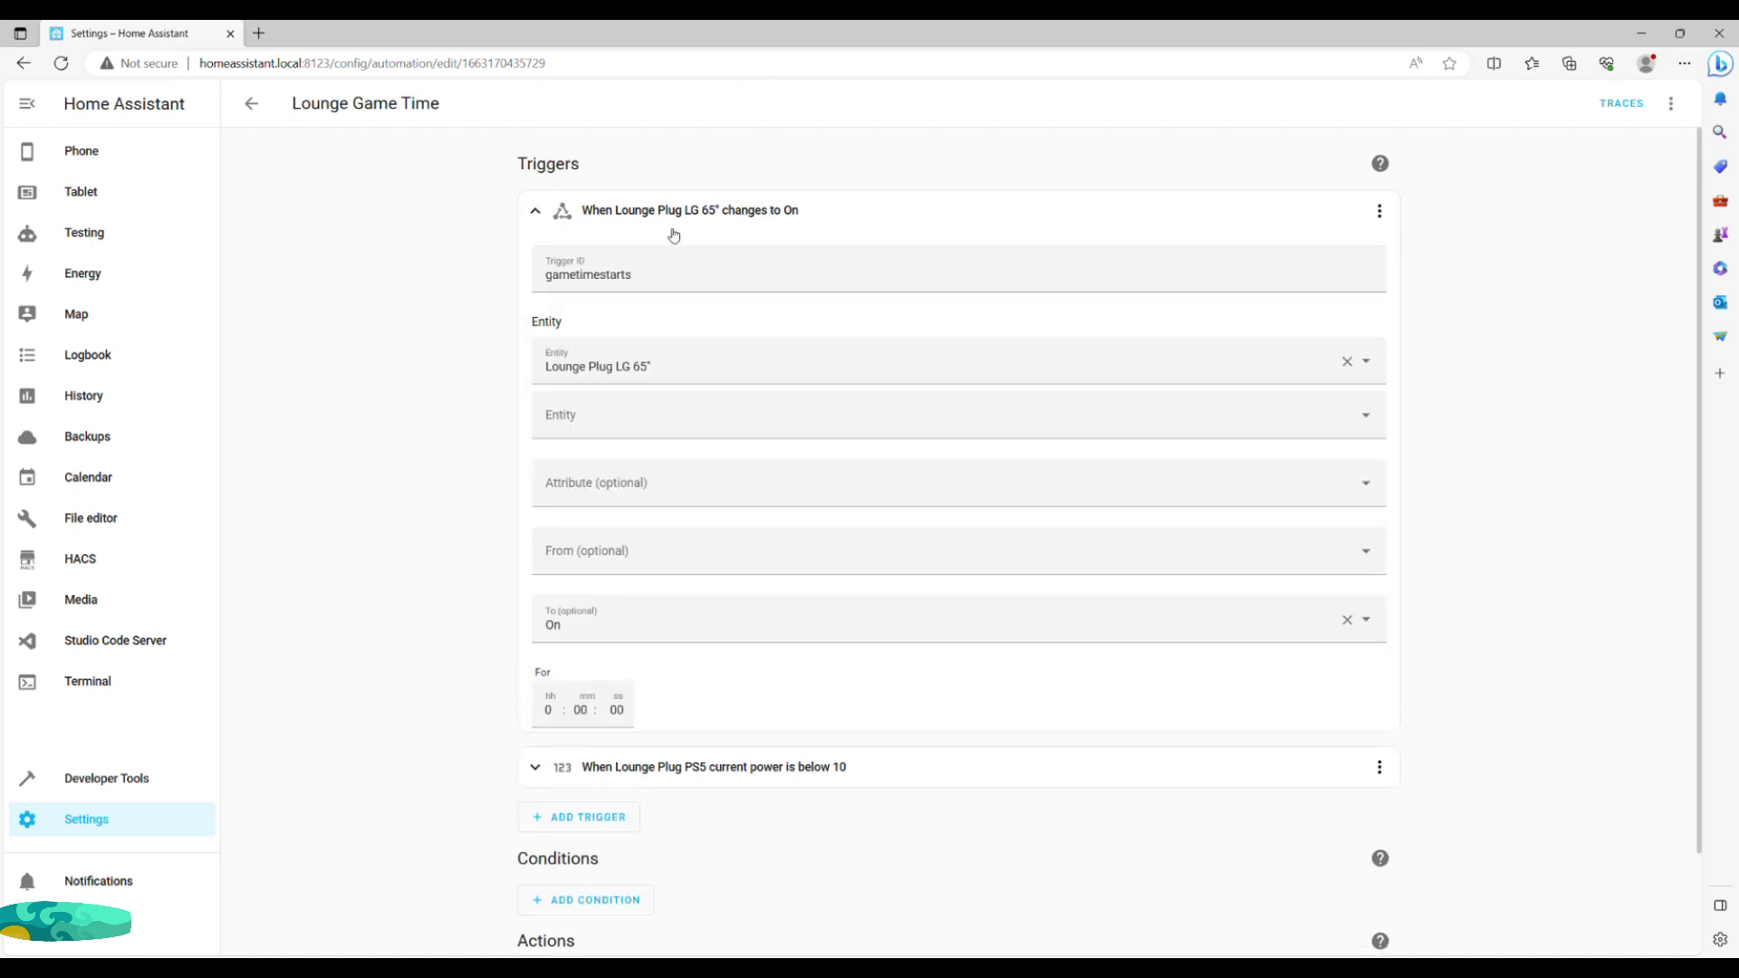
{"action": "left_click", "coordinate": [733, 780]}
{"action": "scroll", "coordinate": [407, 605], "scroll_direction": "down", "scroll_amount": 7}
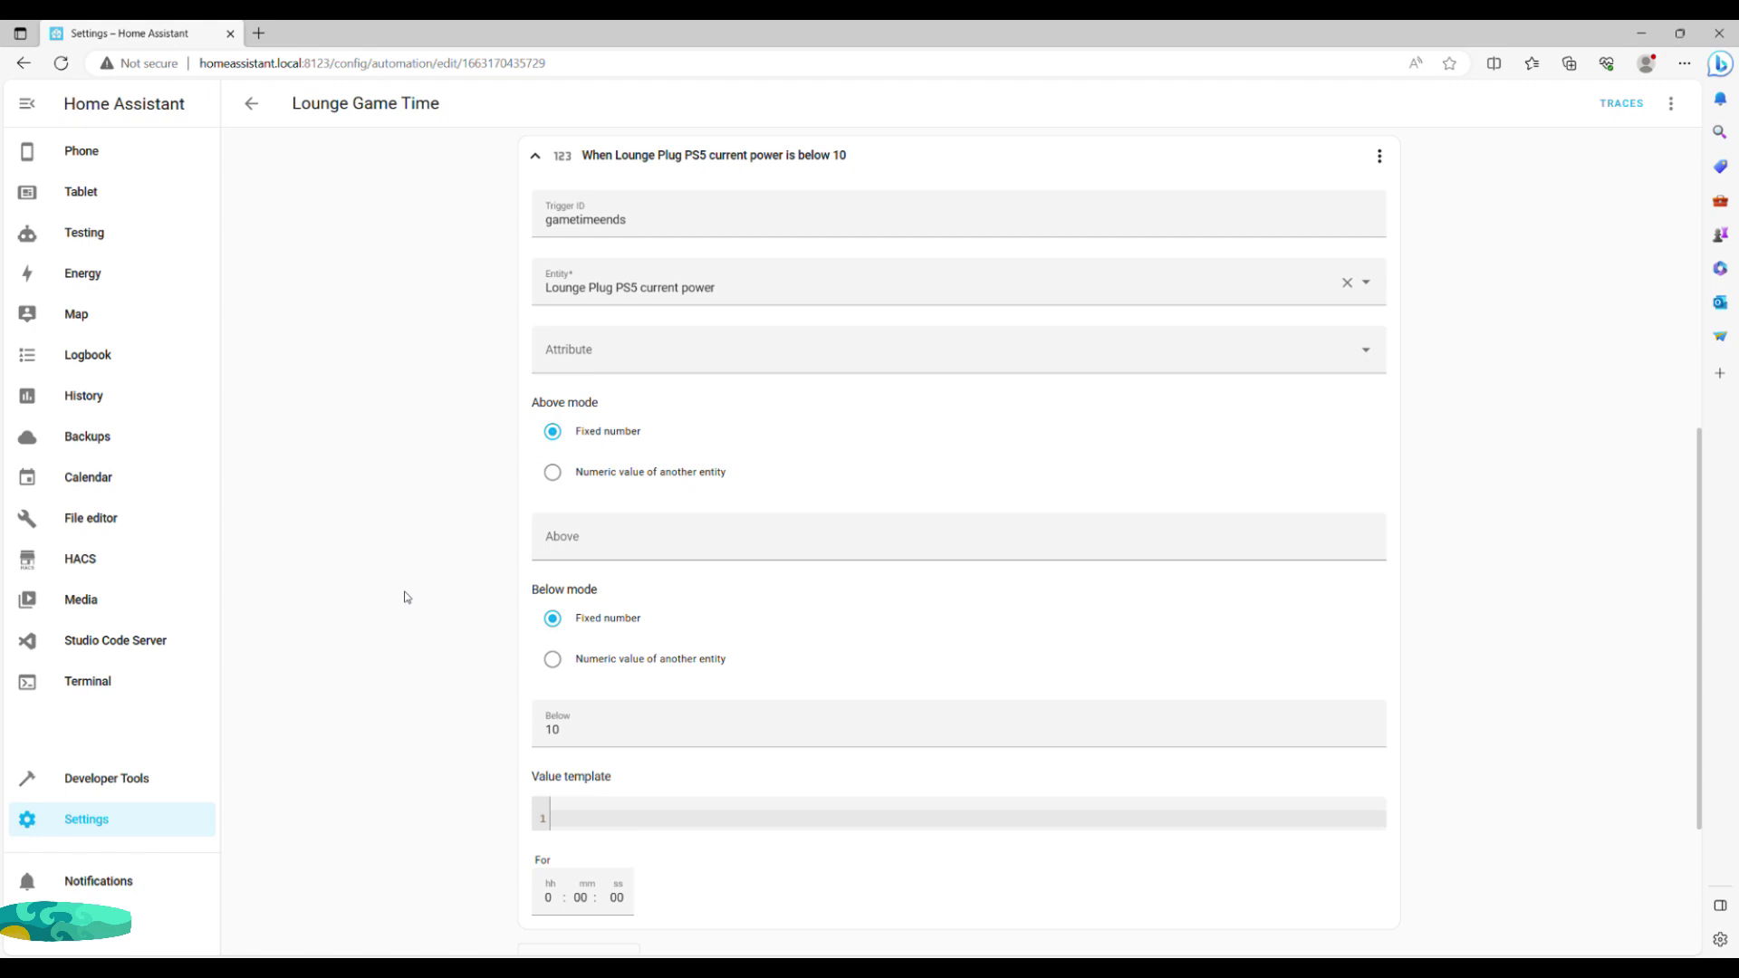
{"action": "scroll", "coordinate": [407, 598], "scroll_direction": "down", "scroll_amount": 3}
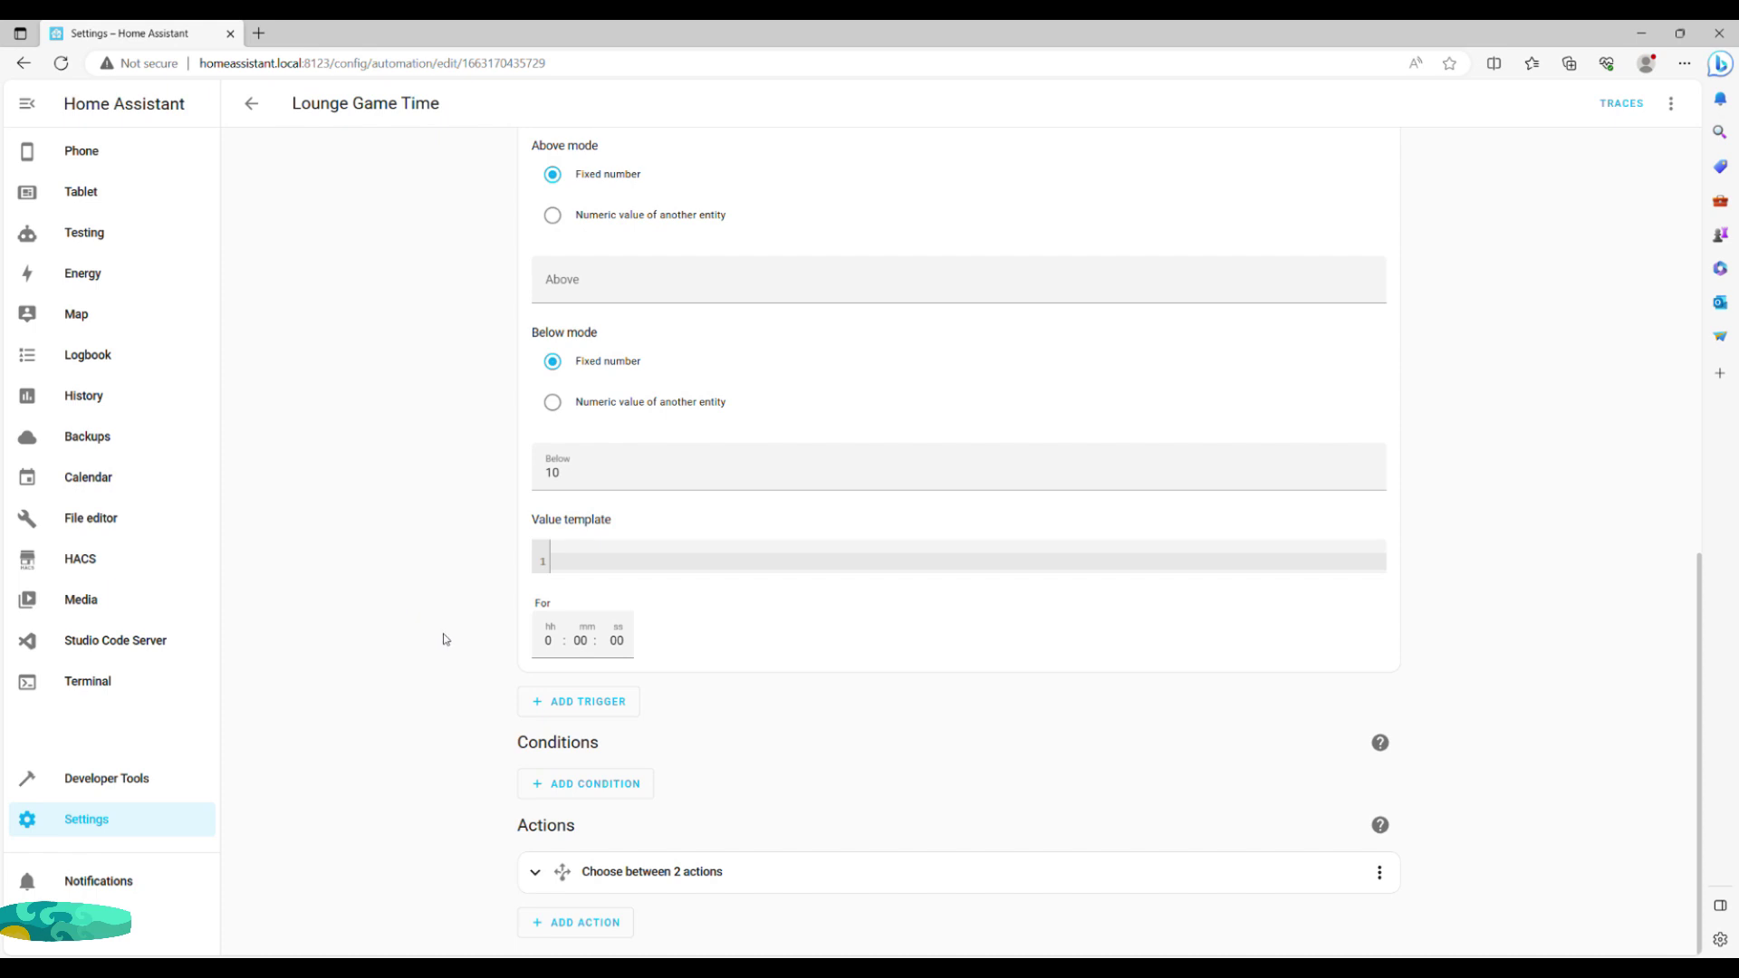
{"action": "left_click", "coordinate": [662, 875]}
Step: Scroll through Option 1's delays, Zone_Lounge_Turn trigger and LG 65" source select
{"action": "scroll", "coordinate": [405, 584], "scroll_direction": "down", "scroll_amount": 2}
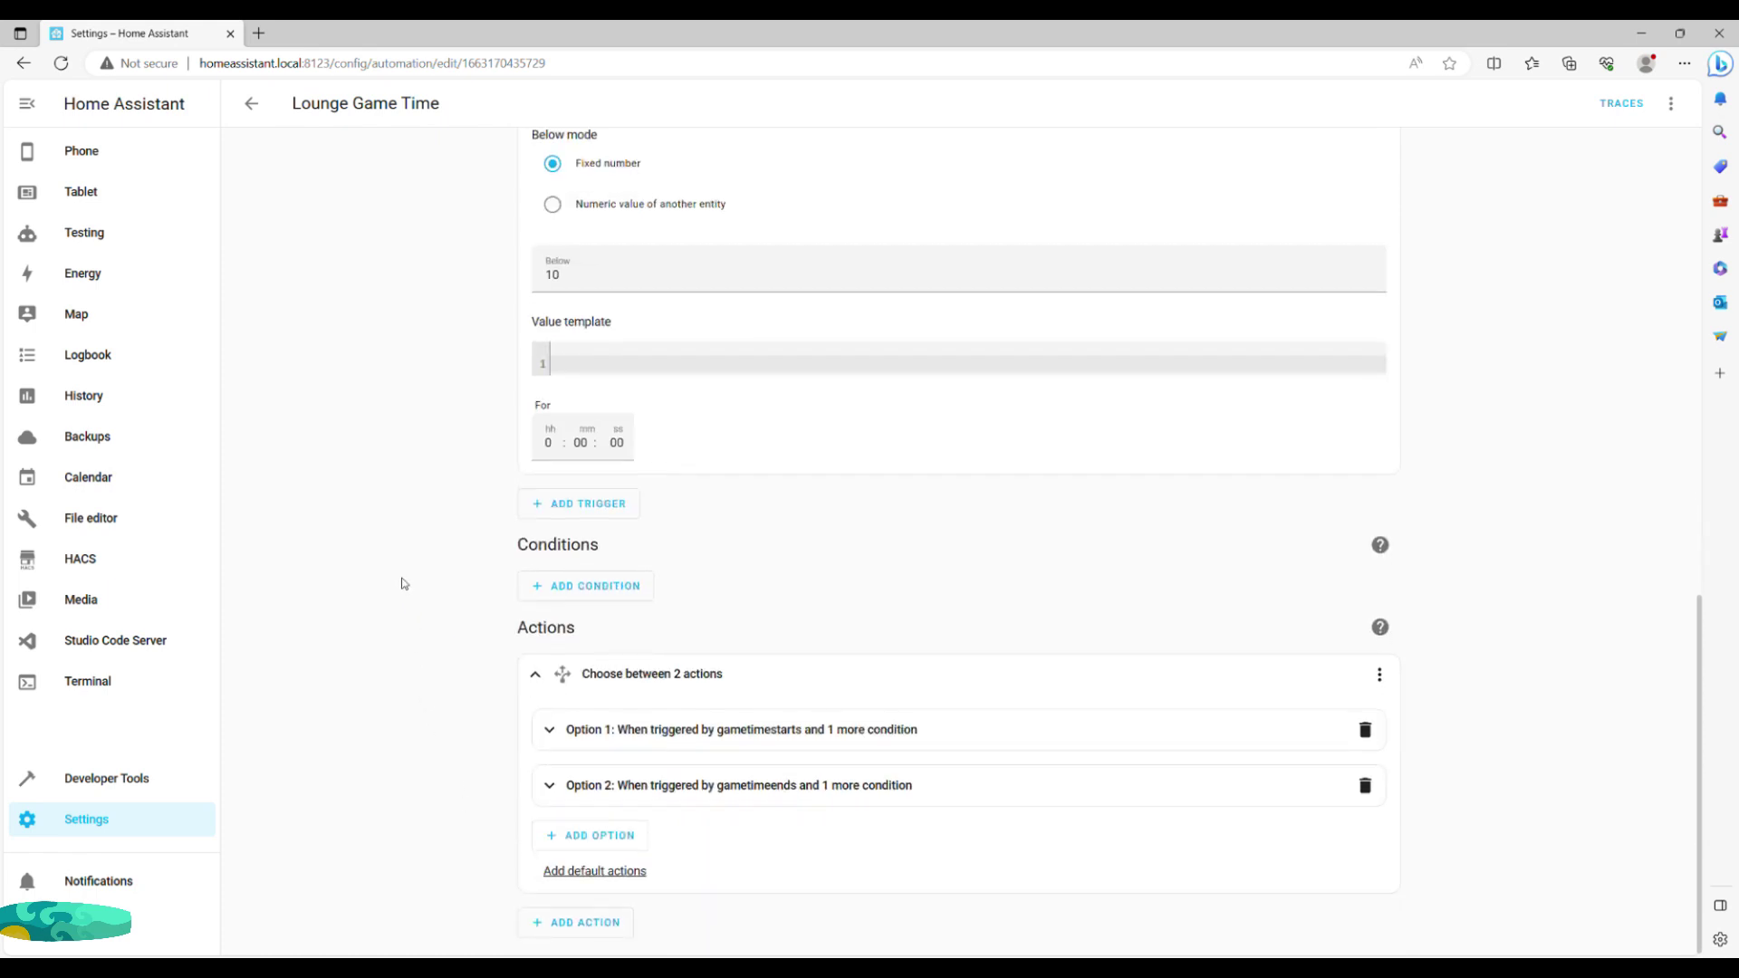
{"action": "scroll", "coordinate": [404, 583], "scroll_direction": "down", "scroll_amount": 4}
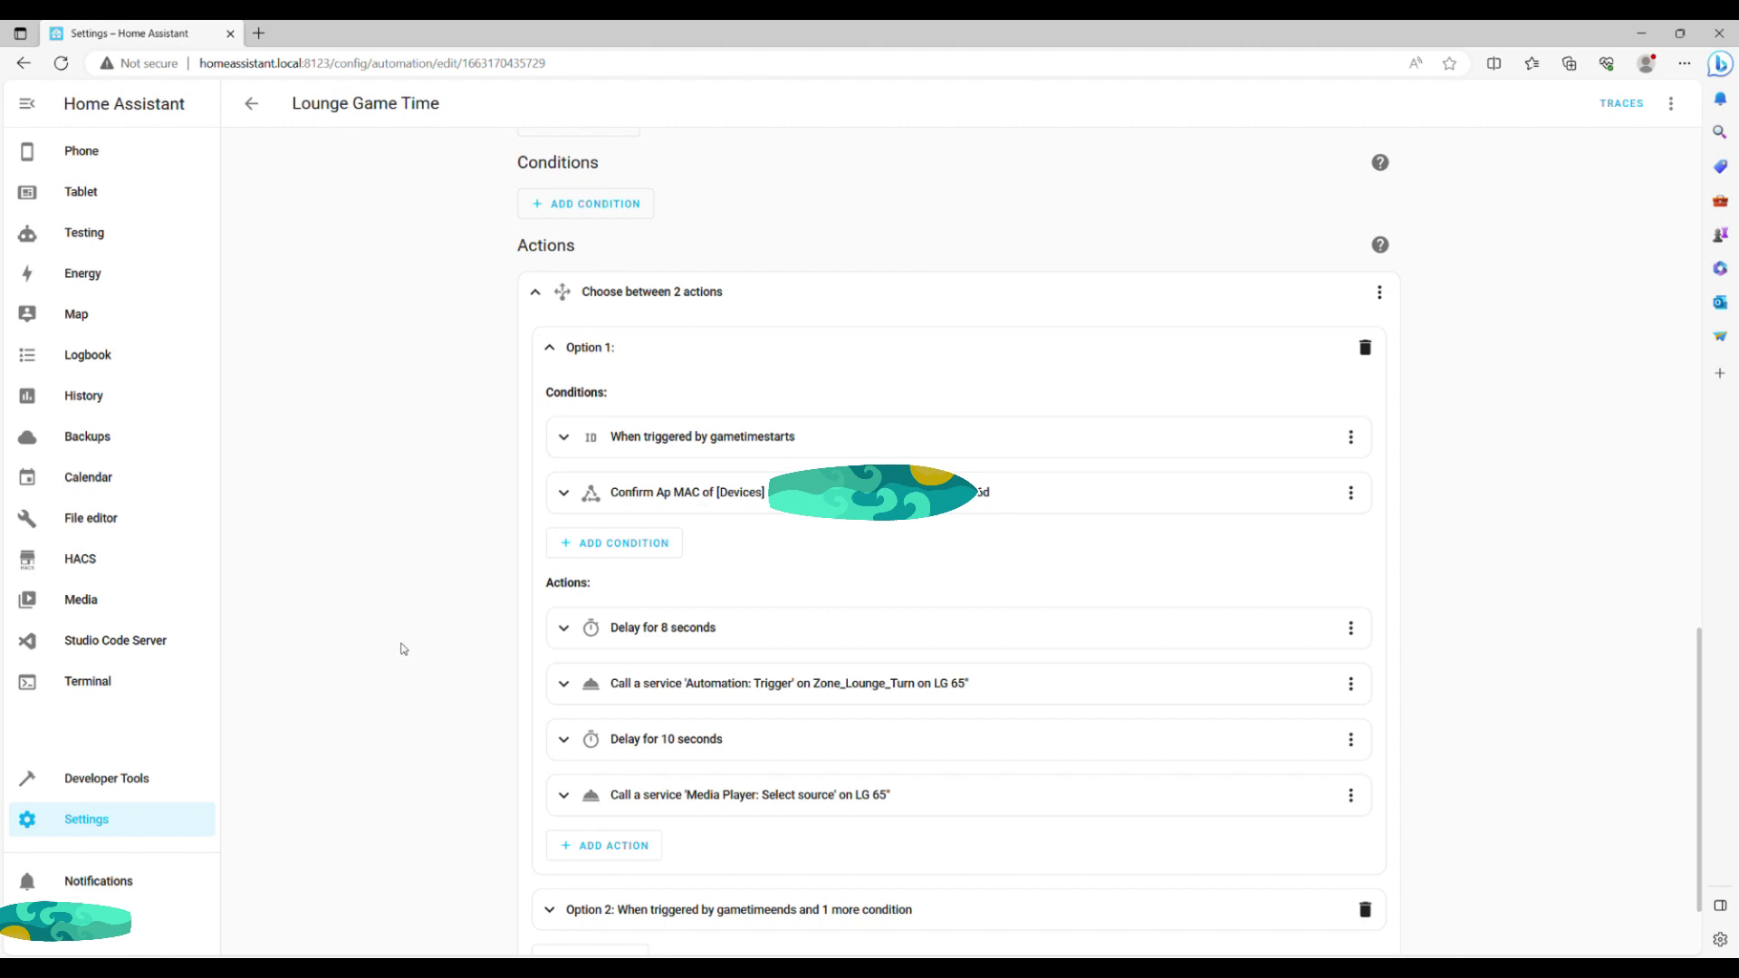
Step: Scroll down to view the Coke, Points, Nespresso and Brushing counter actions
{"action": "scroll", "coordinate": [406, 645], "scroll_direction": "down", "scroll_amount": 8}
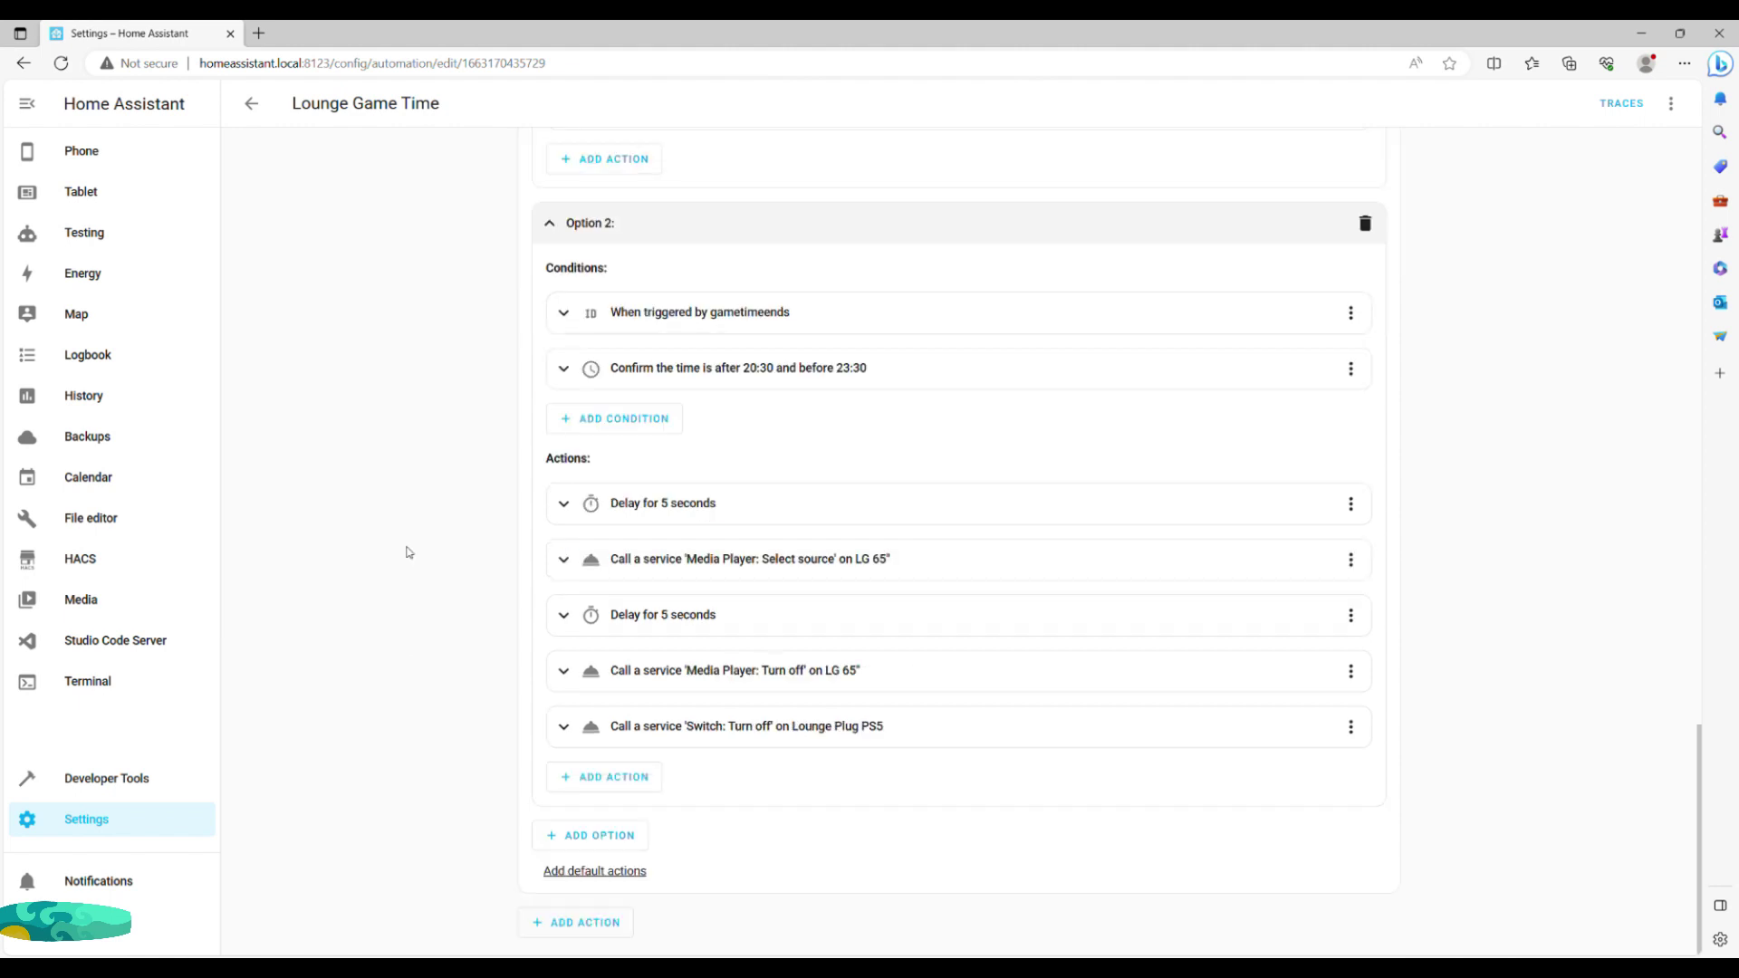